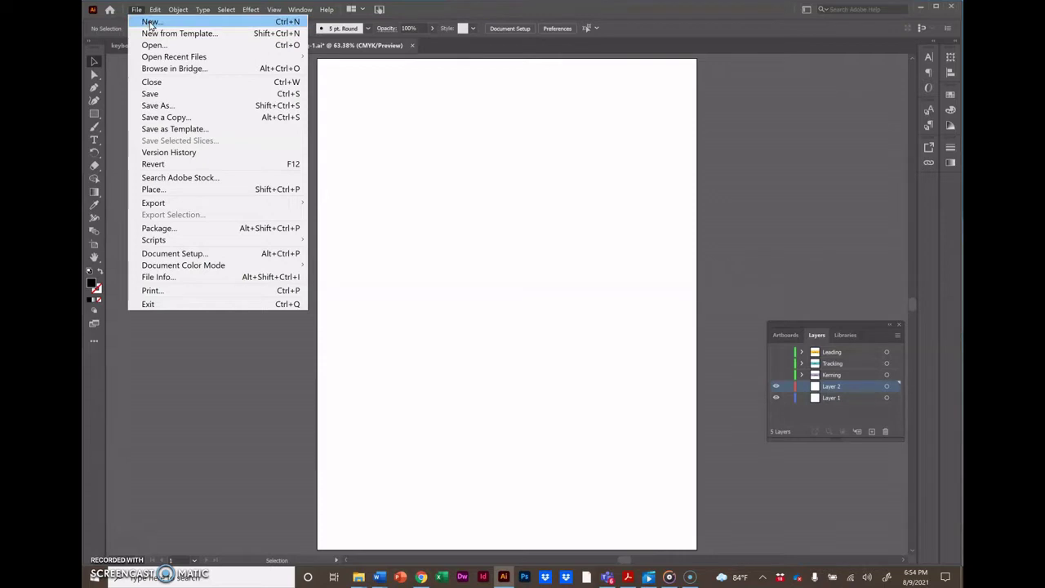
Create a new document from the Letter preset, 612 x 792 pt.
left_click(149, 23)
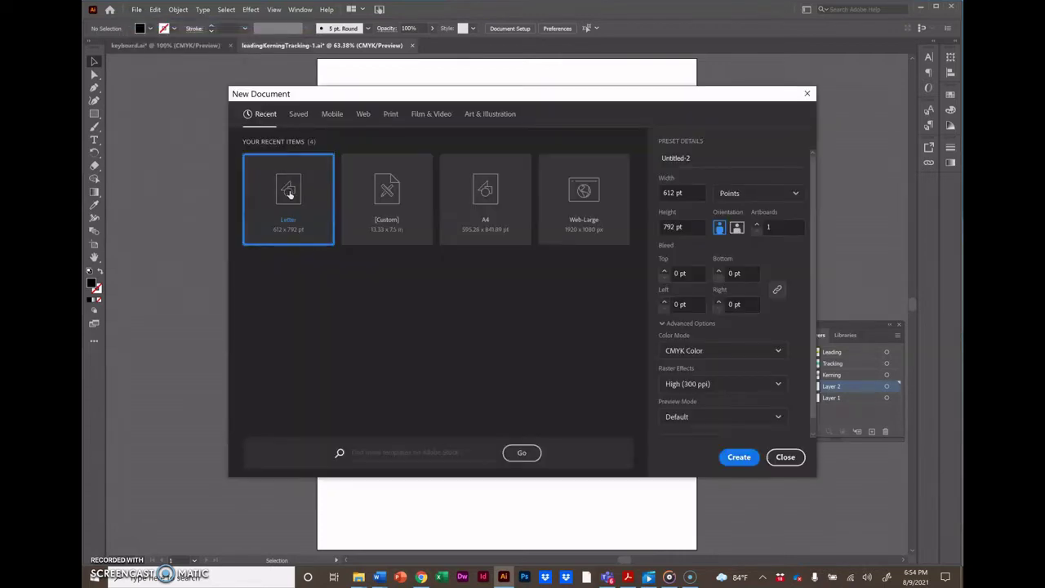
key("Escape")
key("ctrl+plus")
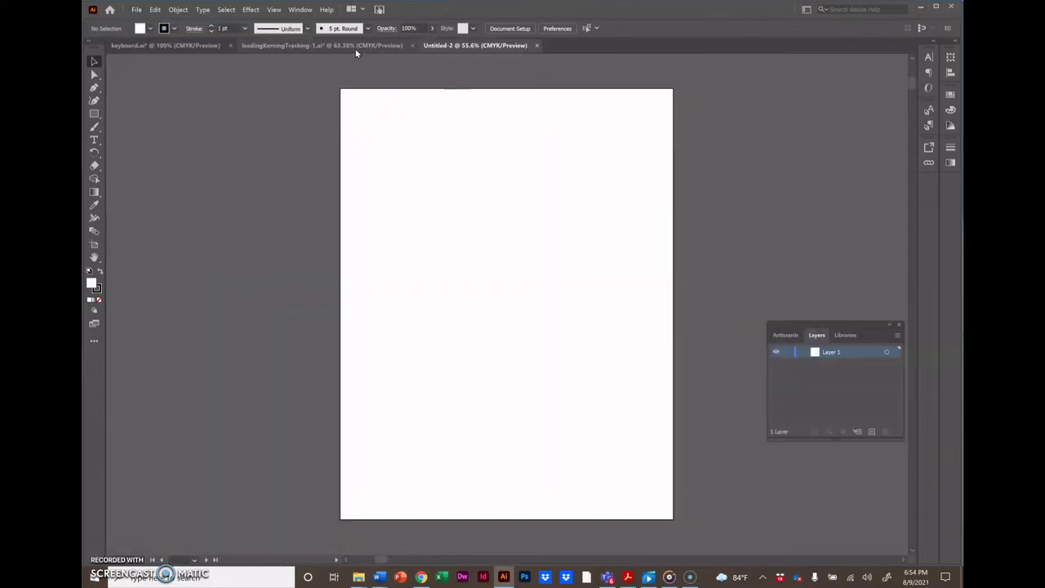
In leadingKerningTracking-1.ai, show the Leading layer and draw an area text box of placeholder text below the banner on Layer 2.
left_click(349, 47)
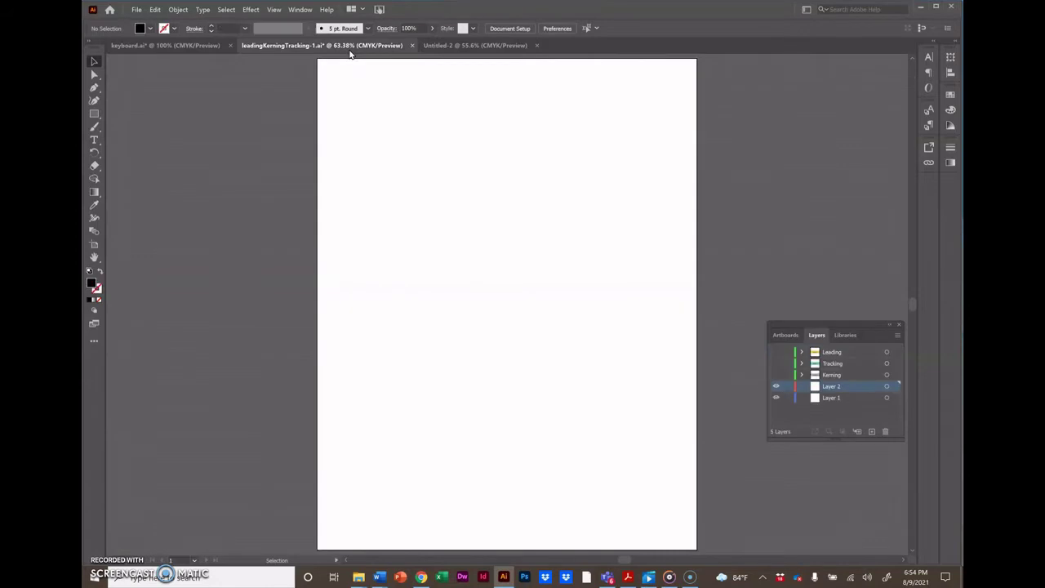
left_click(776, 354)
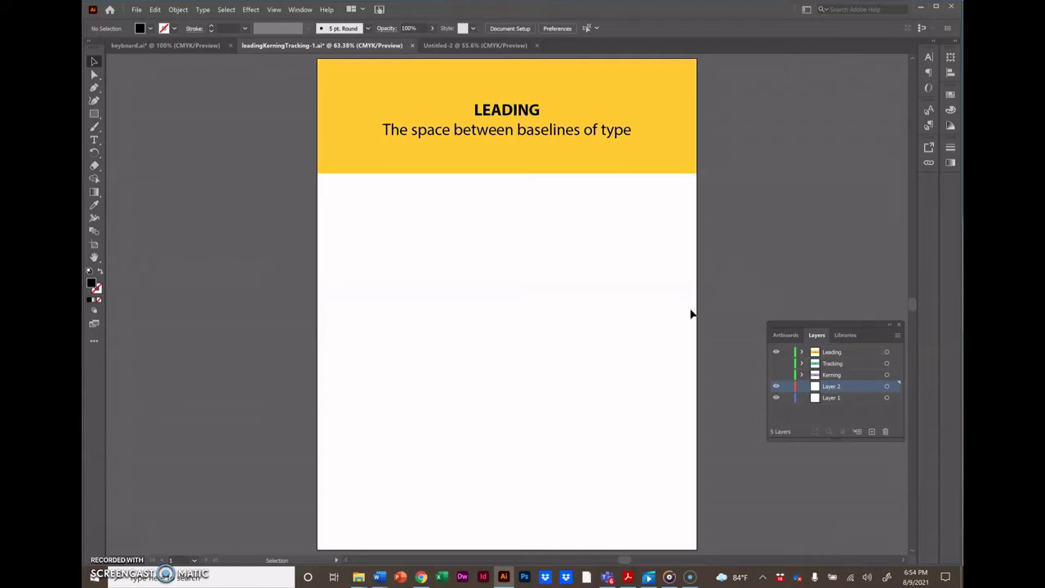
left_click(94, 139)
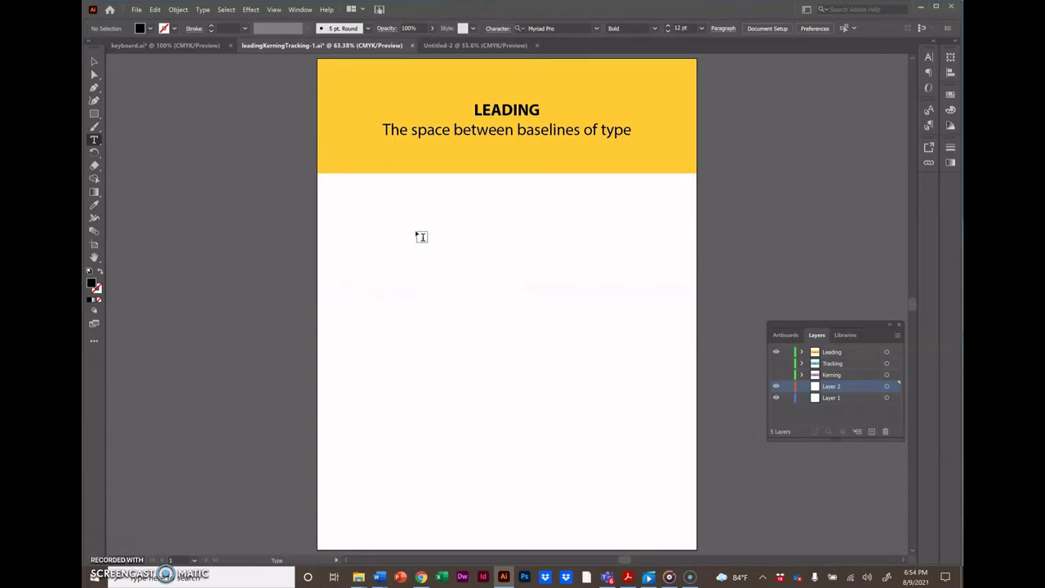
left_click_drag(416, 232, 620, 471)
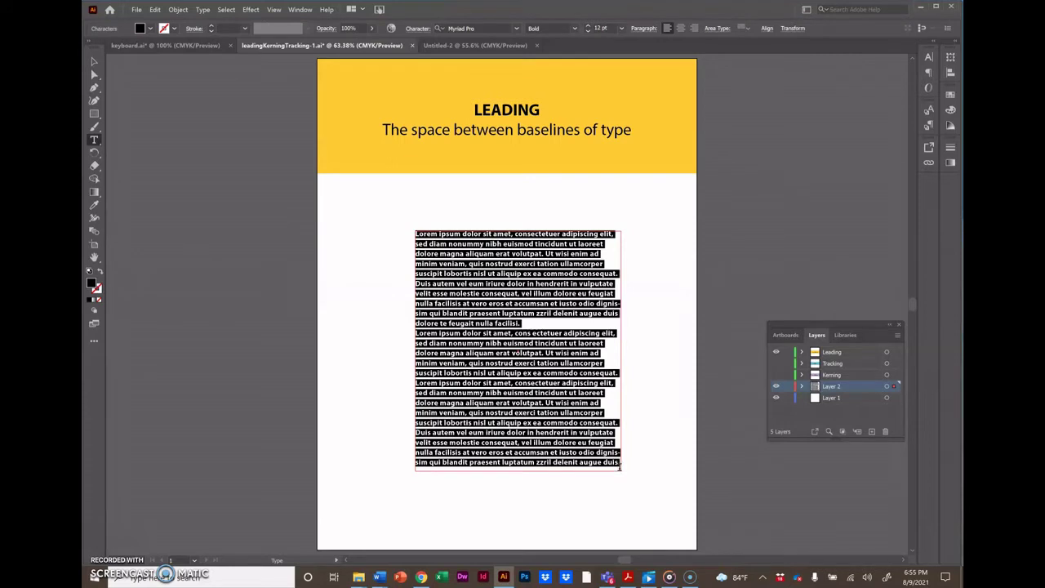
left_click(545, 510, "ctrl")
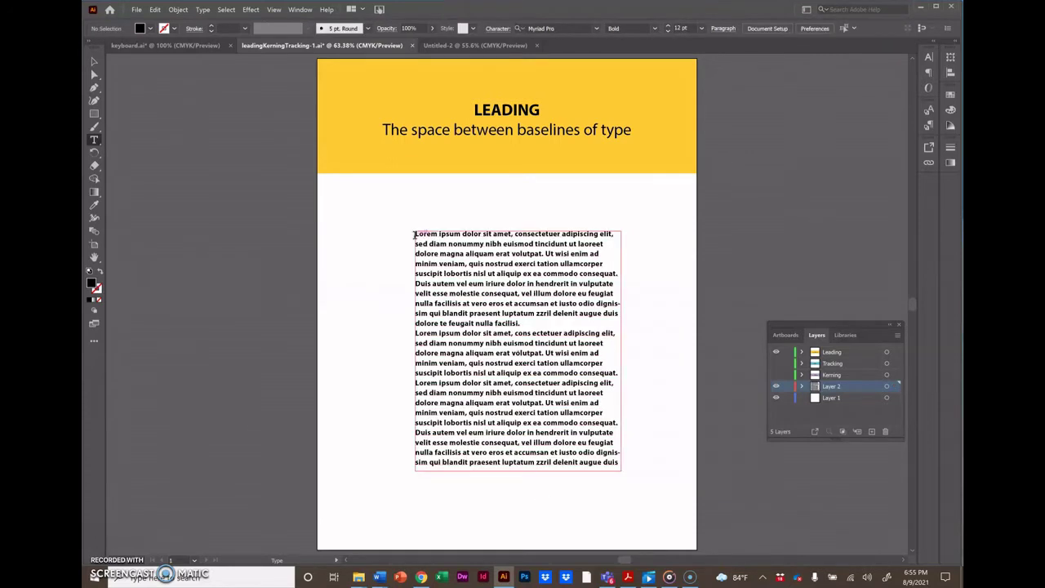
Select all the placeholder text and display its Character settings.
left_click_drag(414, 234, 659, 494)
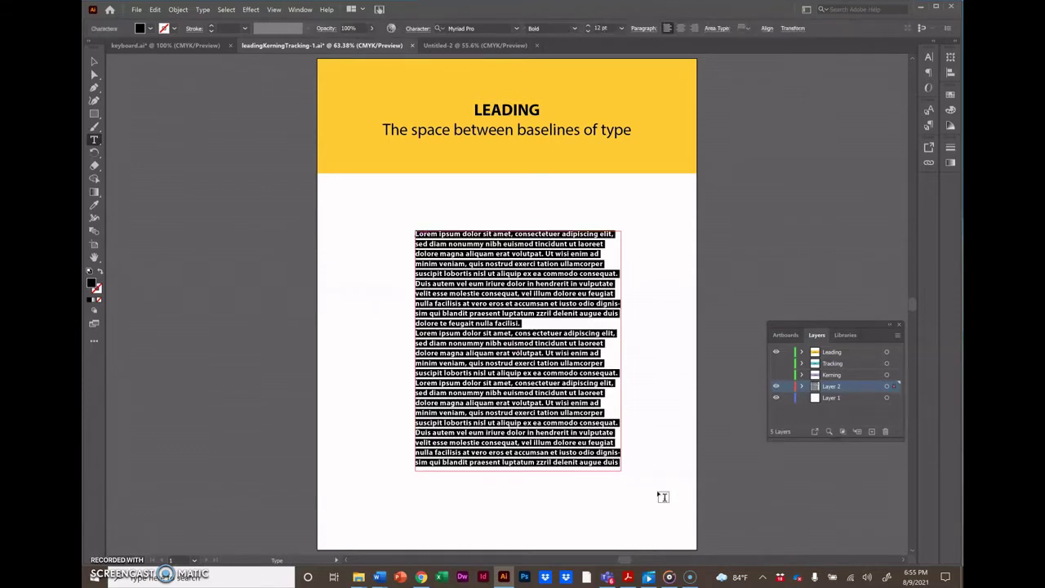
left_click(300, 10)
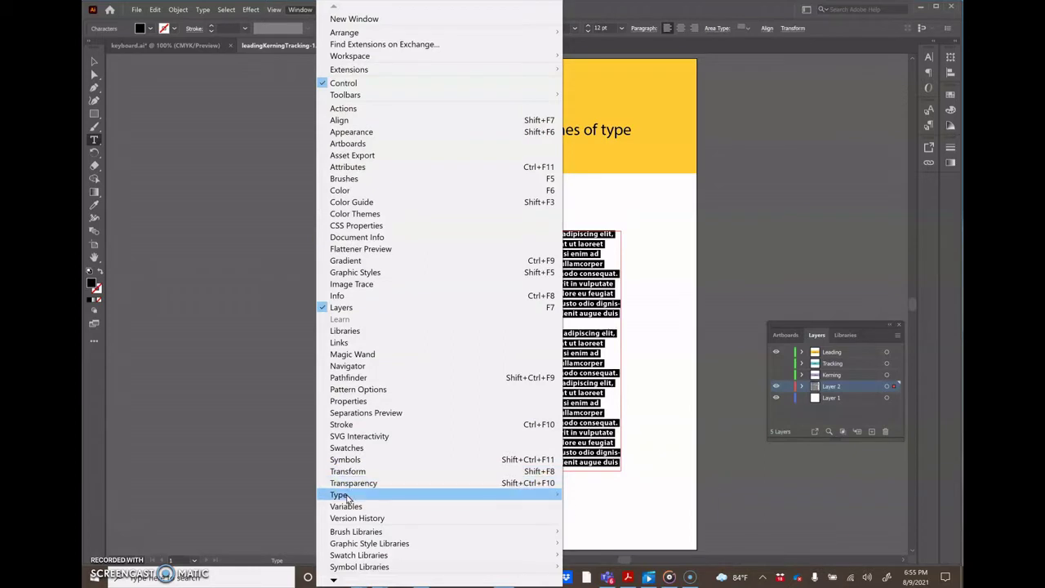
mouse_move(347, 499)
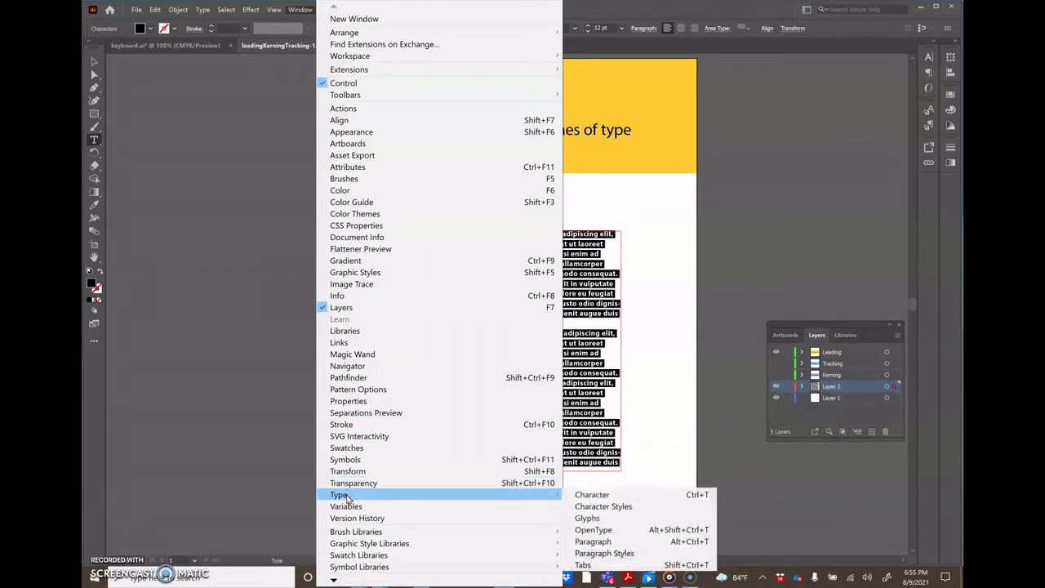
left_click(590, 496)
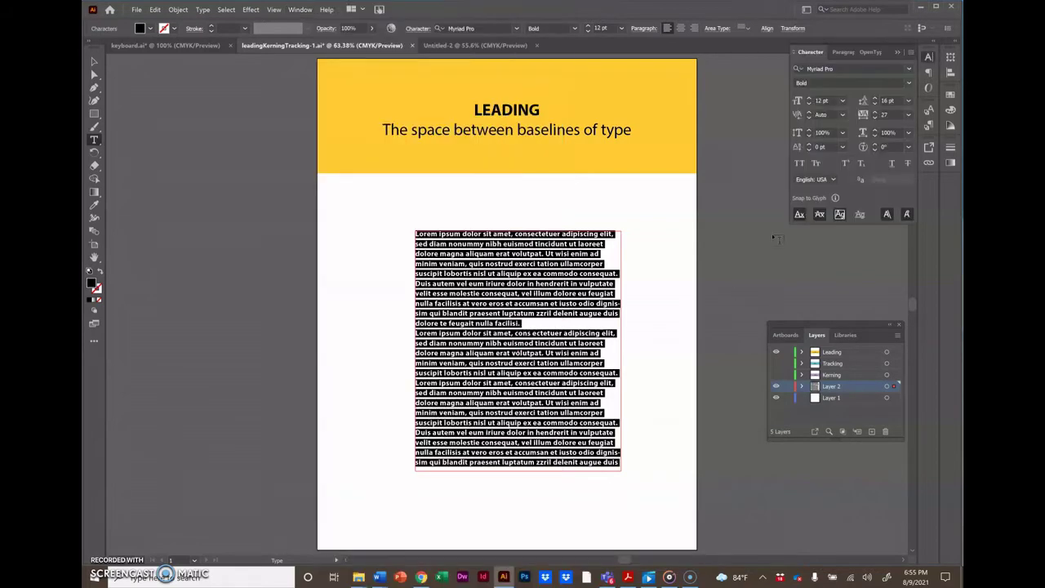
Try out the leading on the selected text, raising it to 17 pt and tightening it to 13 pt.
left_click(876, 98)
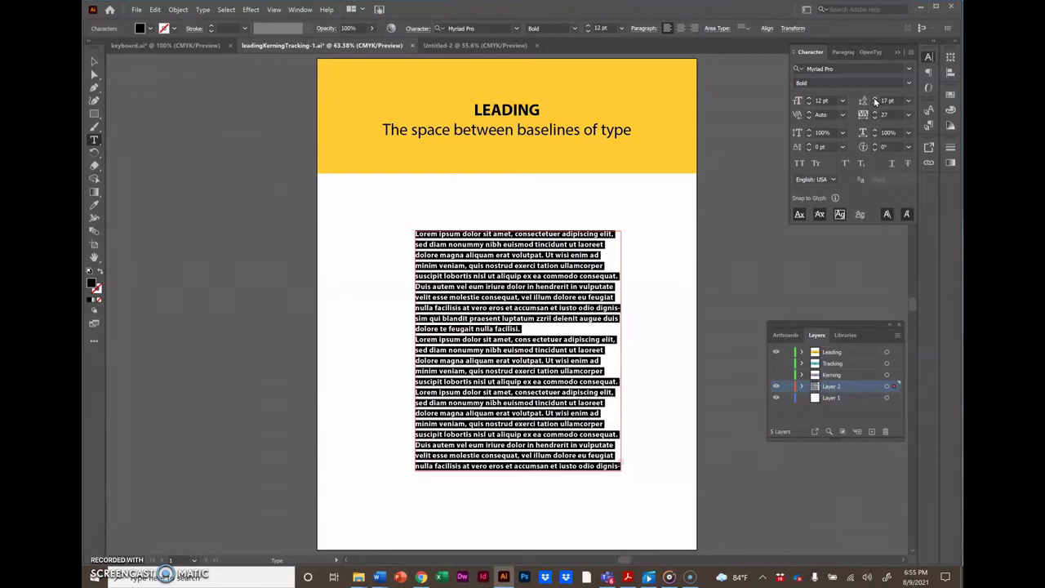
left_click(875, 104)
left_click(875, 105)
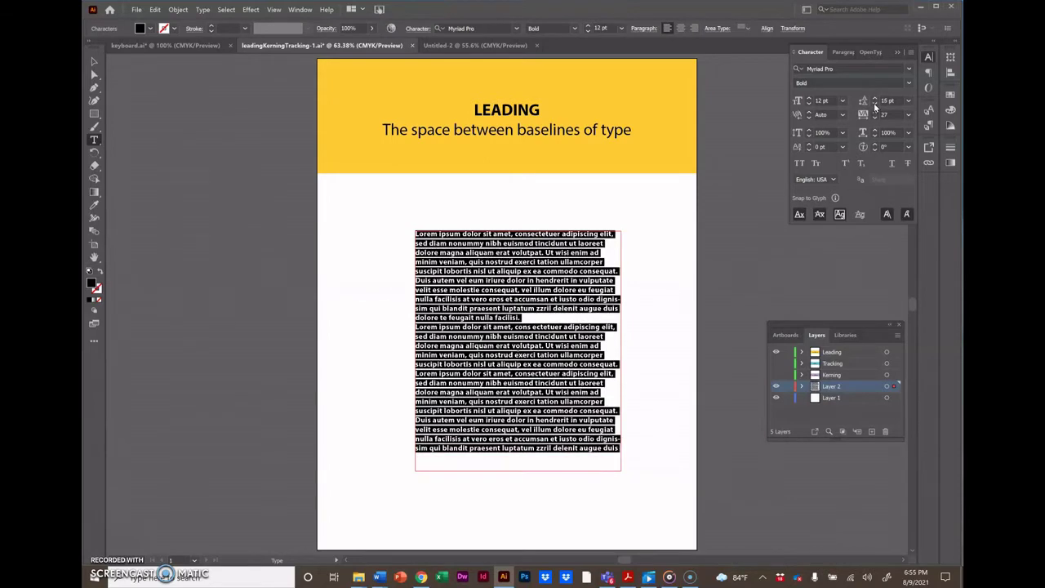
left_click(876, 104)
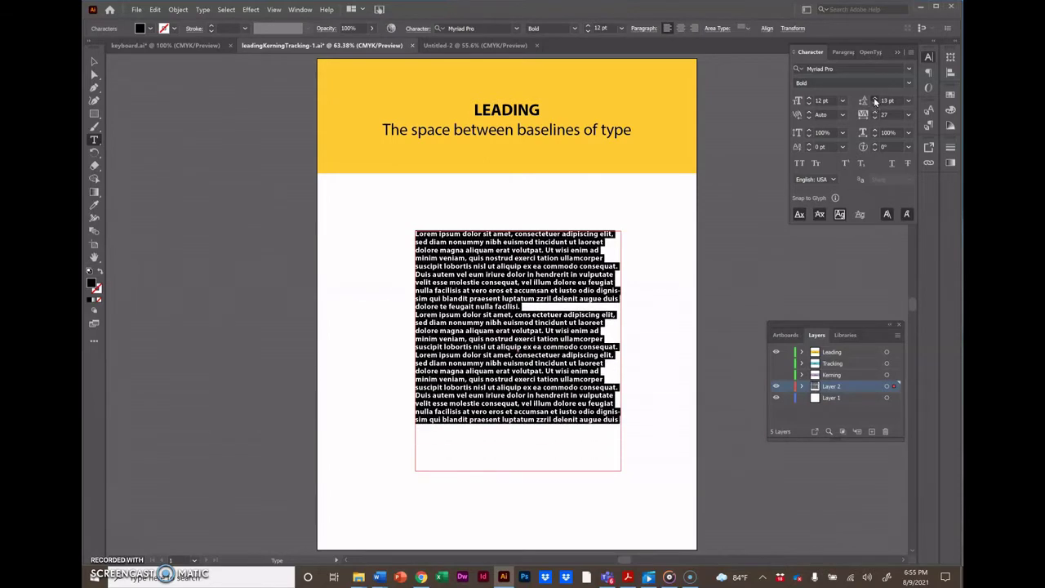
Loosen the selected text's leading to 19 pt and bring it back to 16 pt.
left_click(876, 98)
left_click(876, 98)
left_click(875, 98)
left_click(875, 98)
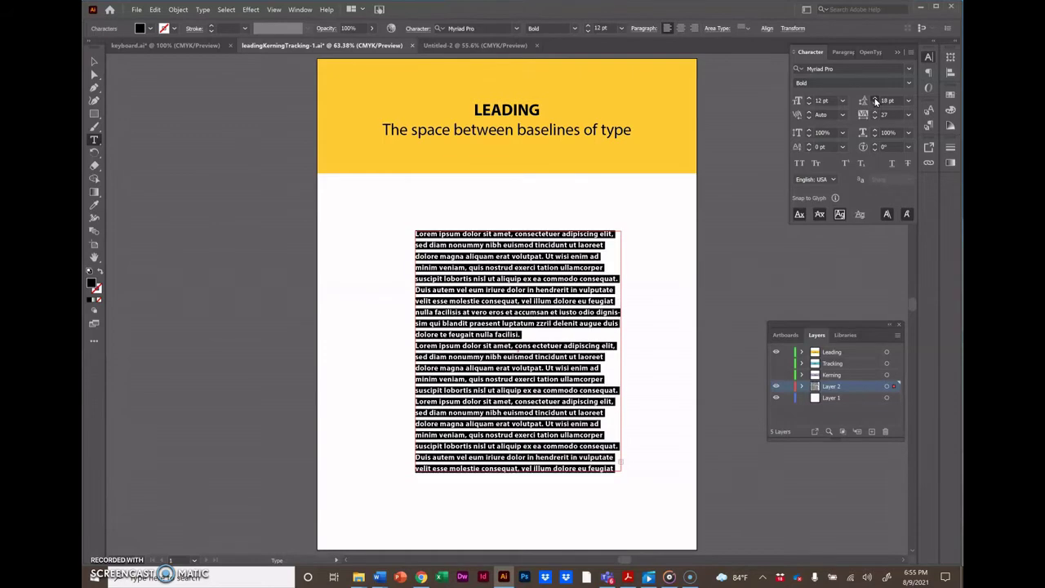
left_click(876, 98)
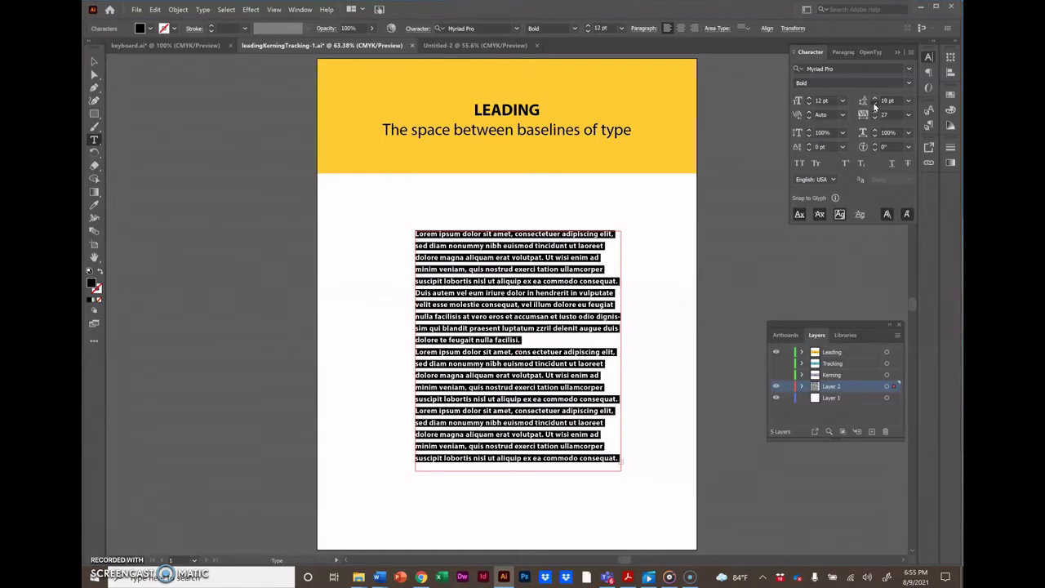
left_click(875, 104)
left_click(874, 104)
left_click(875, 105)
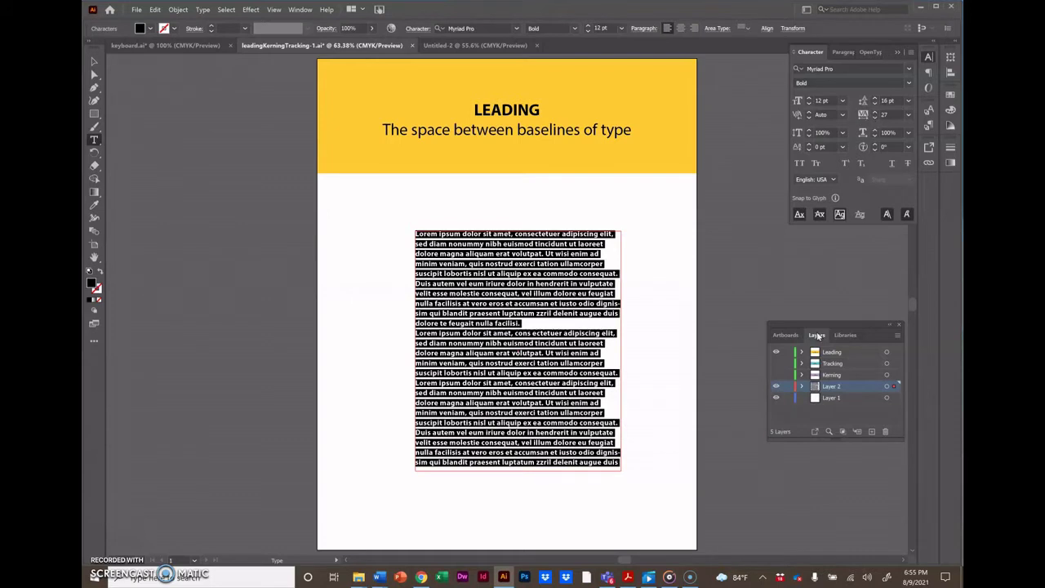
Show the Tracking layer in place of the Leading layer and increase the selected text's tracking to 133.
left_click(776, 352)
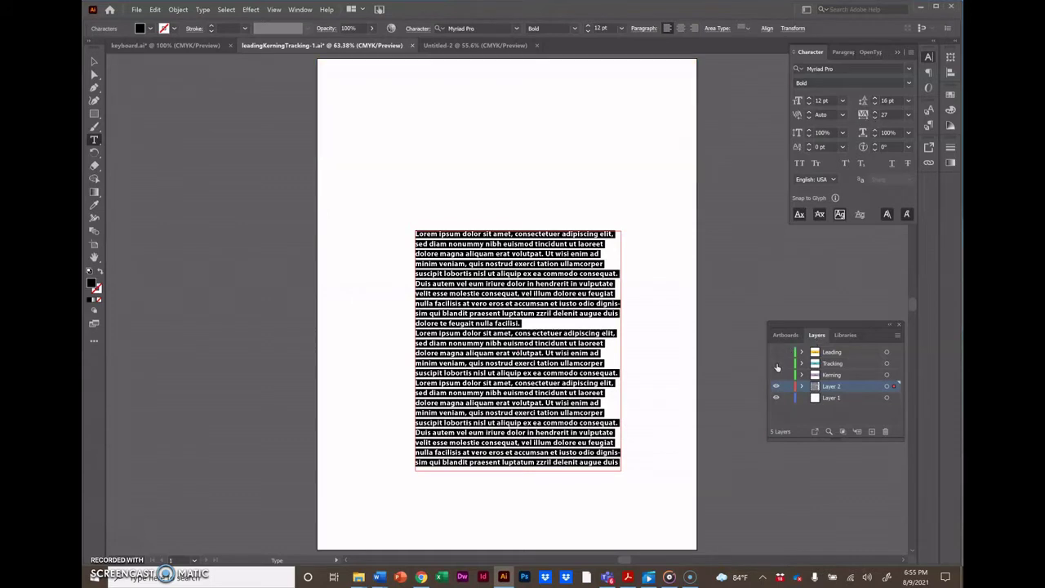
left_click(776, 364)
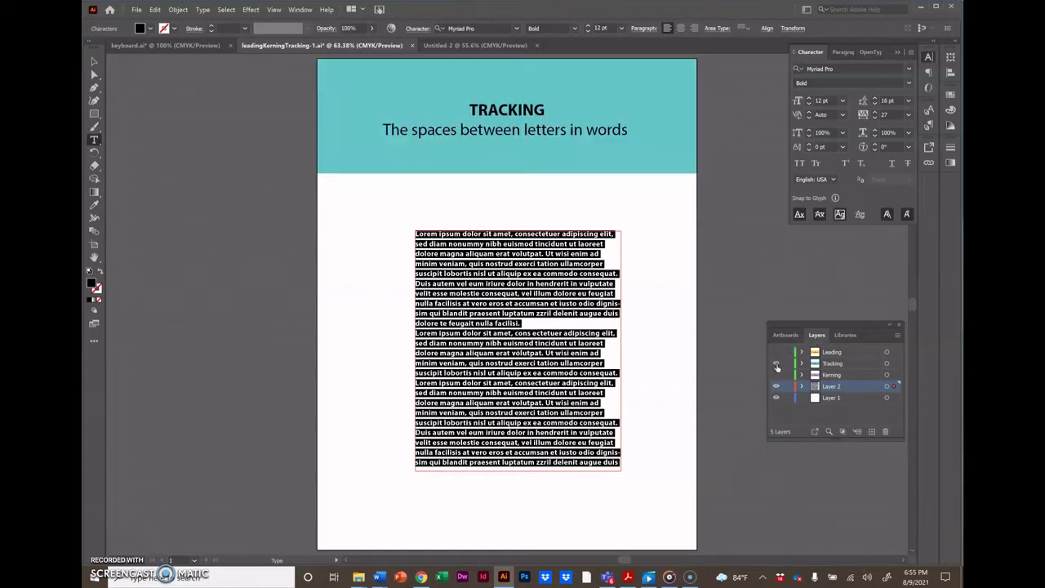
left_click(875, 114)
left_click(874, 114)
left_click(875, 114)
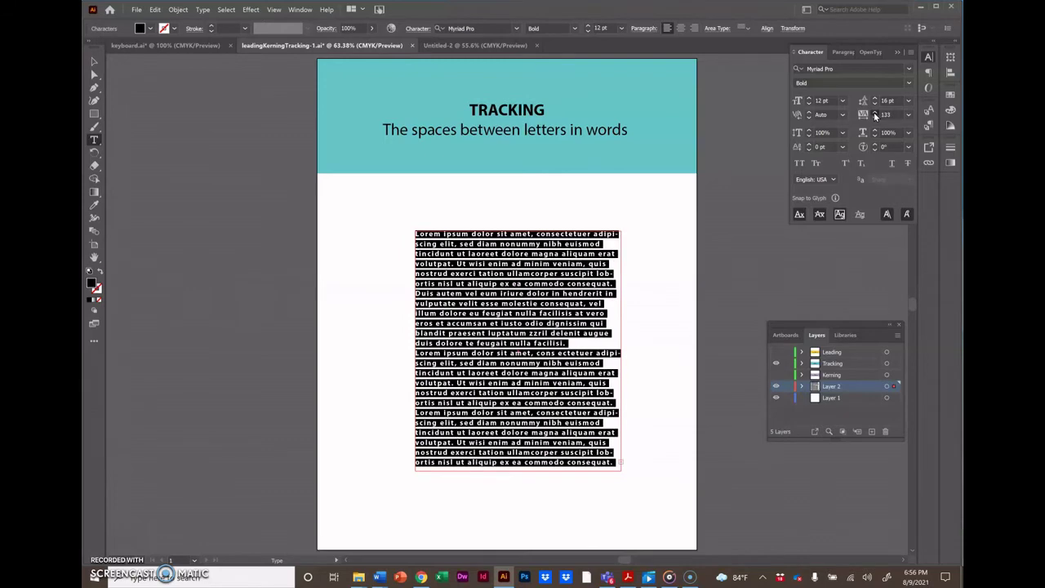
Reduce the placeholder text's tracking to 61 and deselect the text.
left_click(874, 112)
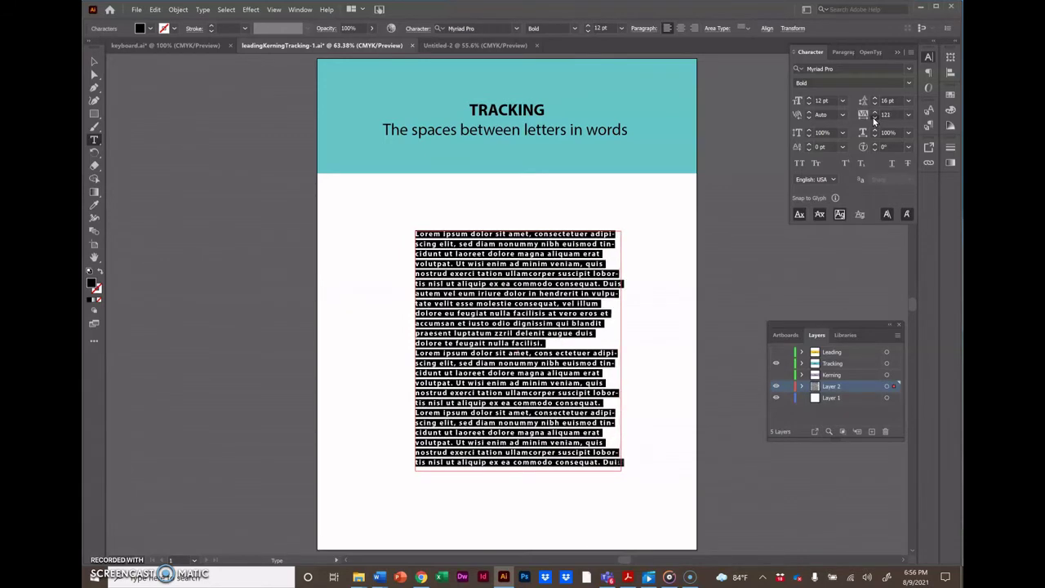
left_click(874, 119)
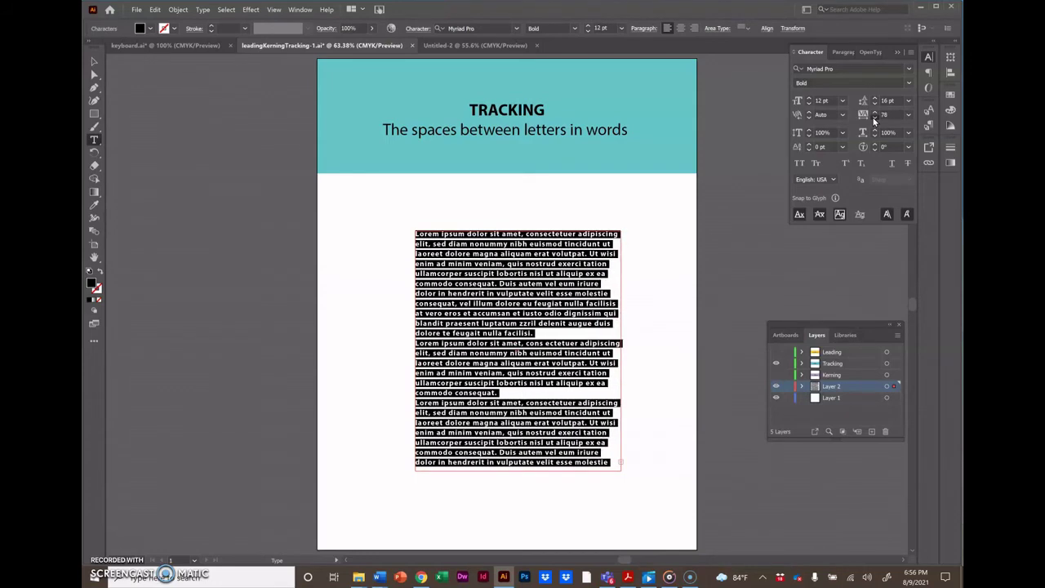
left_click(874, 118)
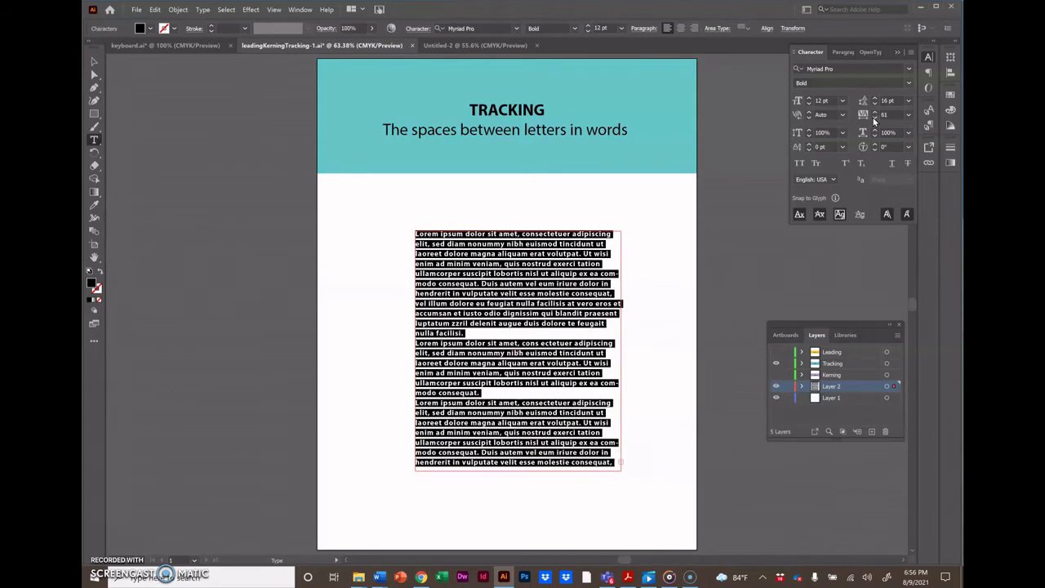
left_click(656, 296, "ctrl")
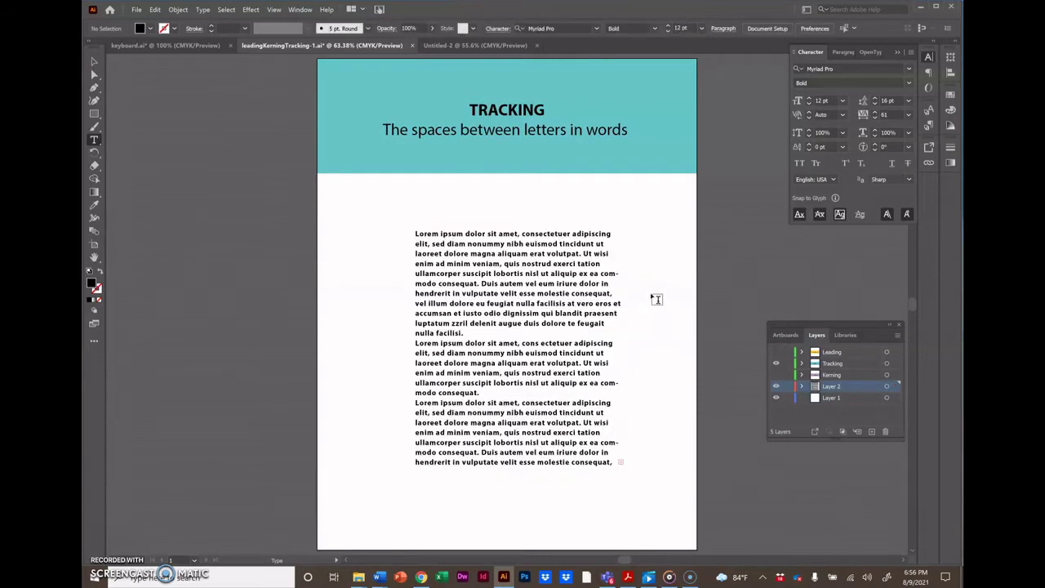
Check the shortcut diagram in keyboard.ai, return to leadingKerningTracking-1.ai and select all the visible placeholder text.
left_click(197, 46)
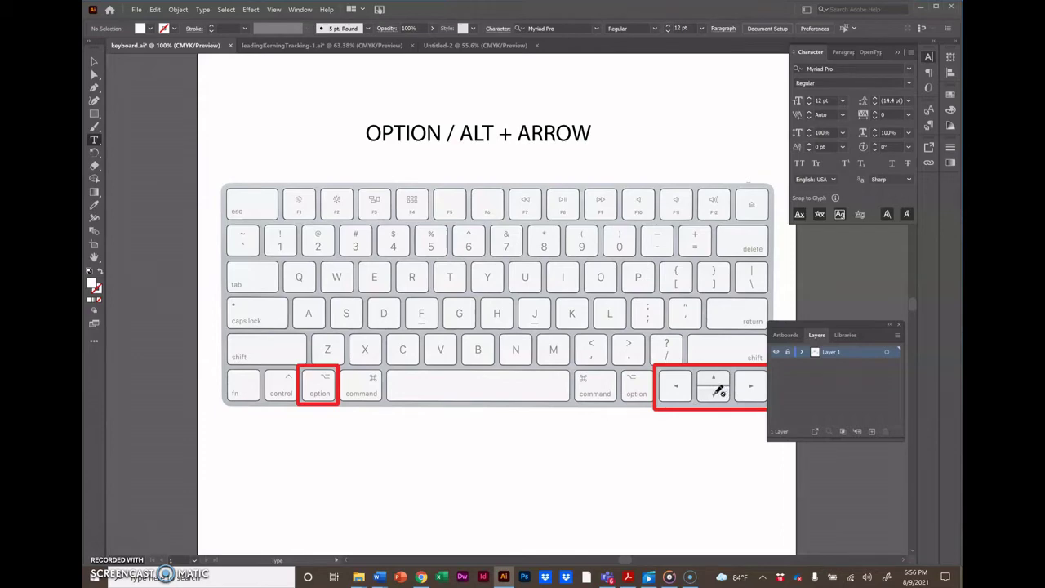
left_click(347, 46)
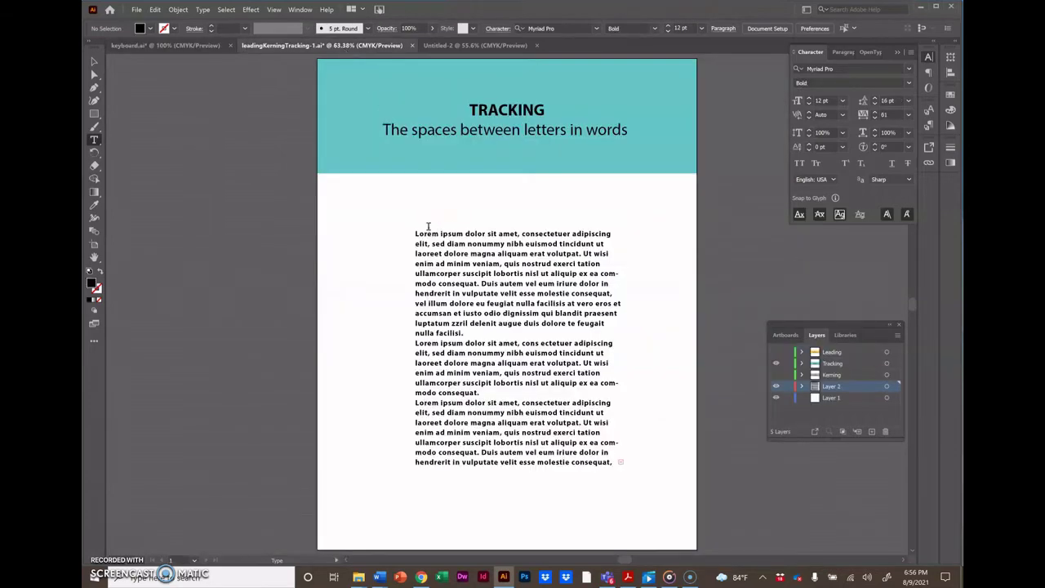
left_click(417, 233)
left_click_drag(419, 243, 635, 462)
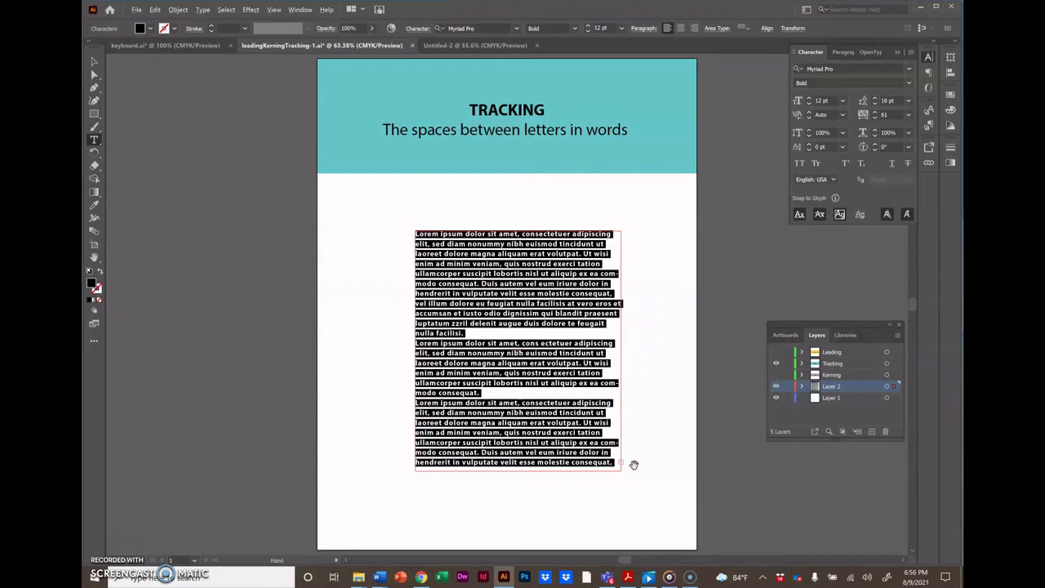
Tighten the selected text's leading to 12 pt and return it to 16 pt.
key("alt+Up")
key("alt+Up")
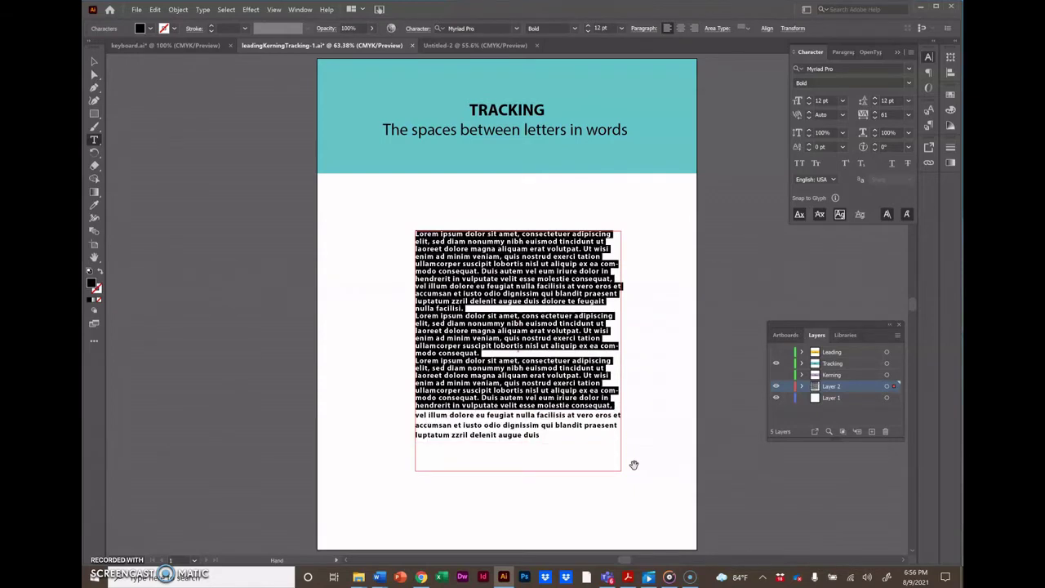
key("alt+Down")
key("alt+Down")
key("alt+Down")
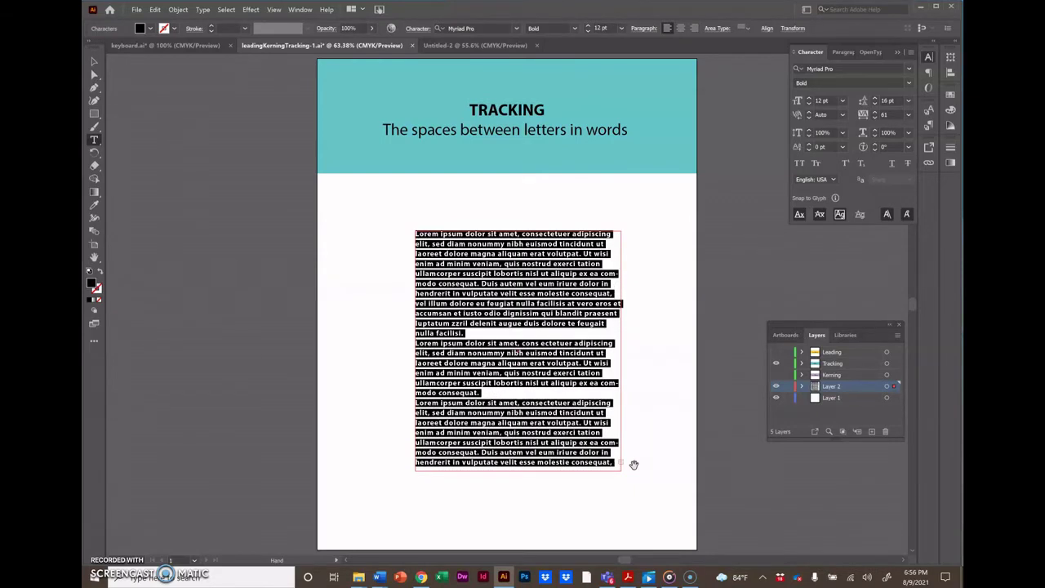
Increase the leading of the selected text to 28 pt.
key("alt+Down")
key("alt+Down")
key("alt+Down")
key("alt+Down")
key("alt+Down")
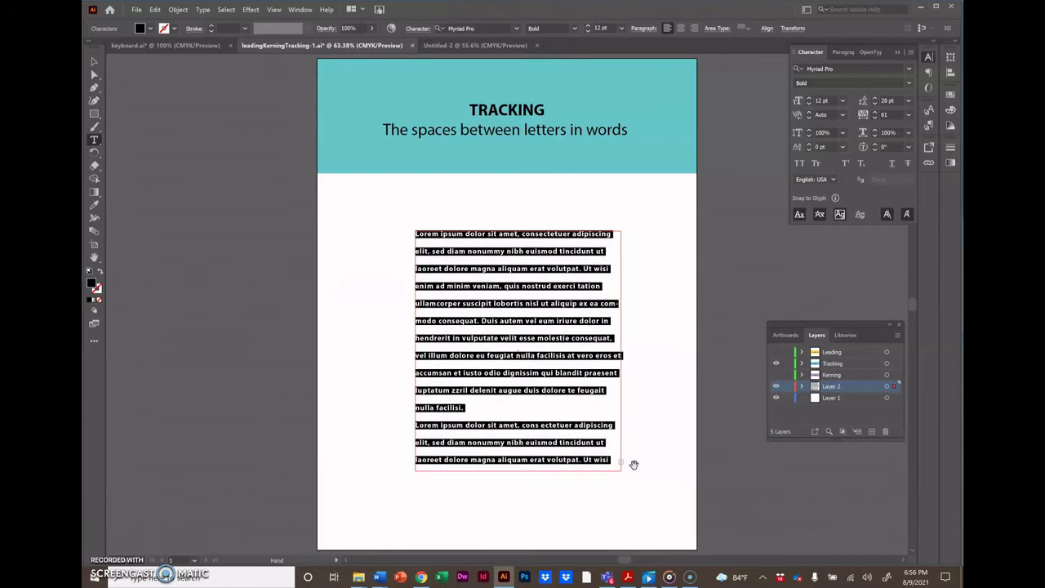
Vary the selected text's line spacing, bringing the leading to 22 pt.
key("alt+Up")
key("alt+Up")
key("alt+Up")
key("alt+Down")
key("alt+Down")
key("alt+Down")
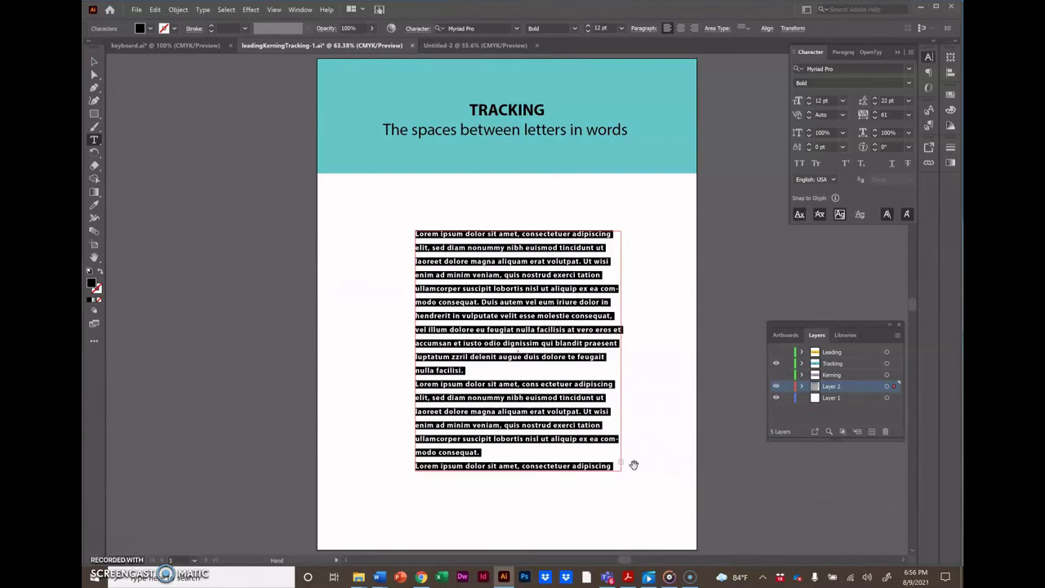
Set the leading of the selected placeholder text to 30 pt.
key("alt+Down")
key("alt+Up")
key("alt+Up")
key("alt+Down")
key("alt+Down")
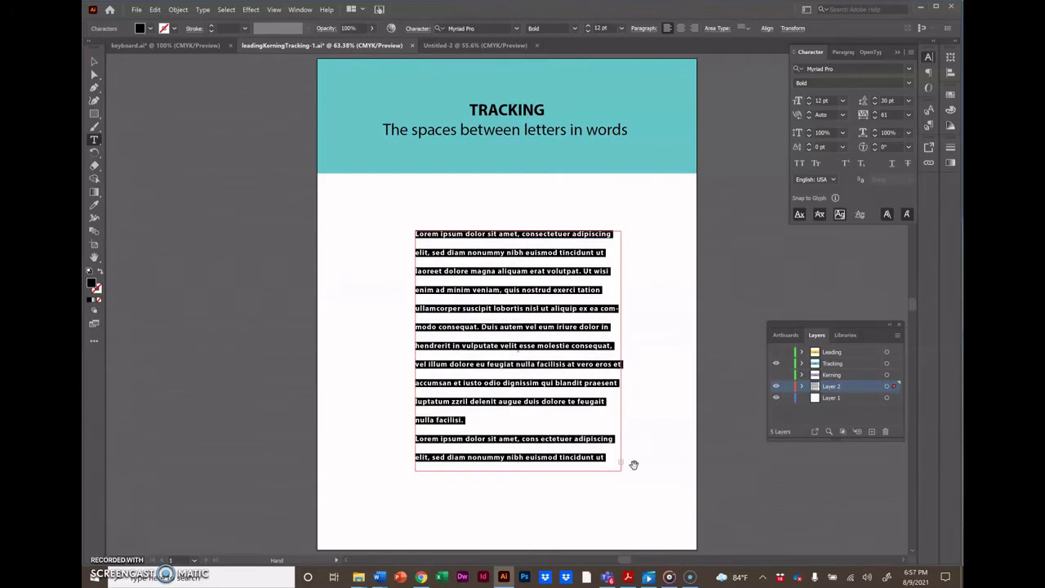
Widen the letter spacing of the selected text to a tracking of 301.
key("alt+Right")
key("alt+Right")
key("alt+Right")
key("alt+Right")
key("alt+Right")
key("alt+Right")
key("alt+Right")
key("alt+Right")
key("alt+Right")
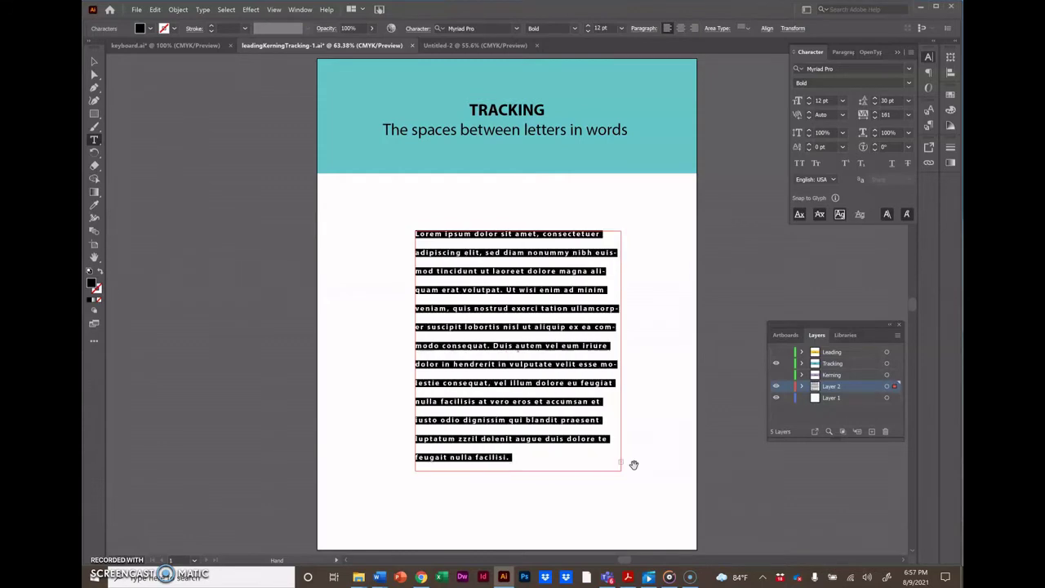
key("alt+Left")
key("alt+Left")
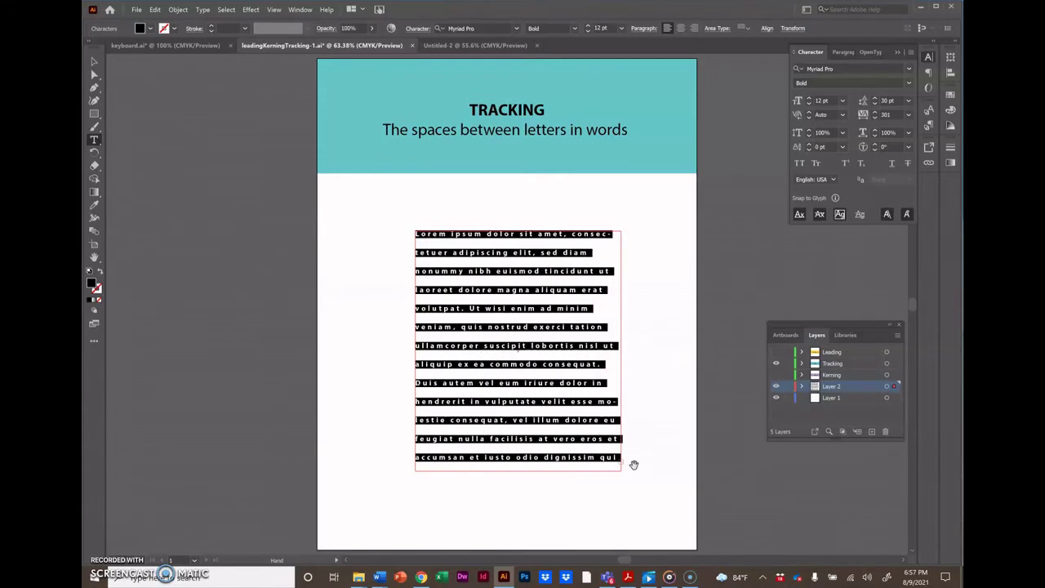
Tighten the tracking of the selected placeholder text to 81.
key("alt+Left")
key("alt+Left")
key("alt+Left")
key("alt+Left")
key("alt+Left")
key("alt+Left")
key("alt+Left")
key("alt+Left")
key("alt+Left")
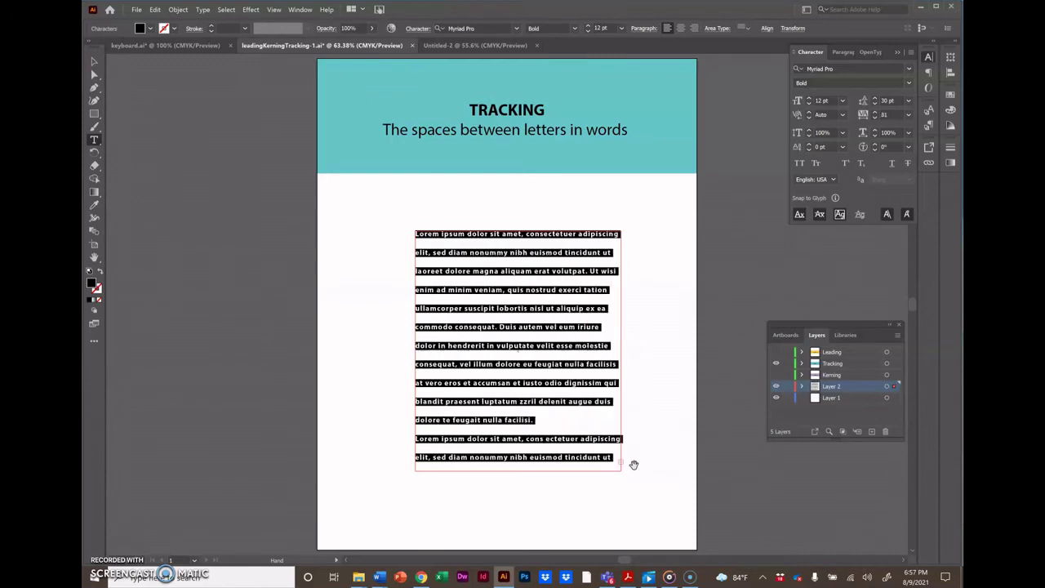
Vary the selected placeholder text's tracking, tightening it to 1 and widening it to 301, and deselect the text.
key("alt+Left")
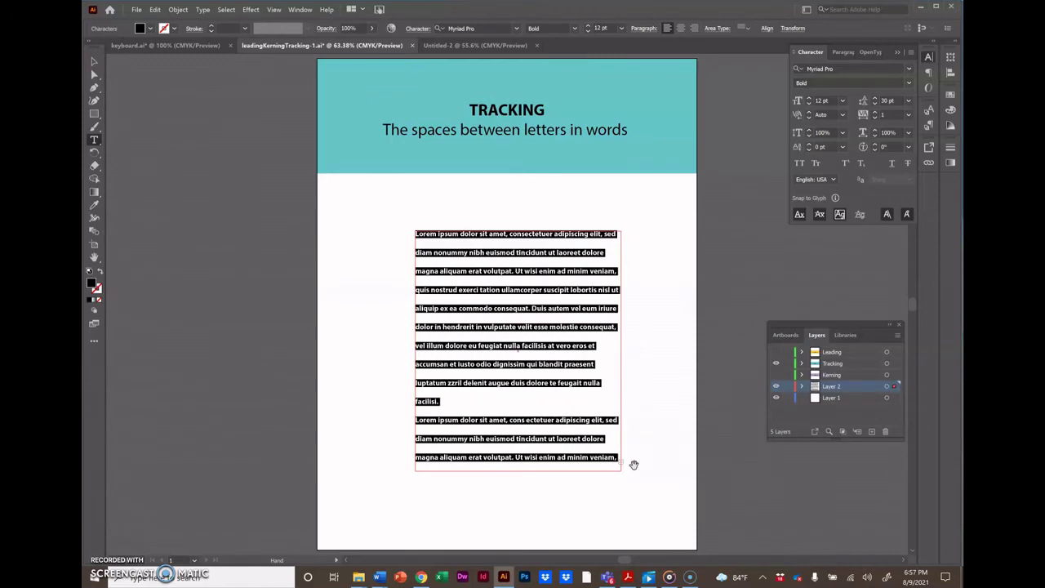
key("alt+Right")
key("alt+Right")
key("alt+Right")
key("alt+Right")
key("alt+Right")
key("alt+Right")
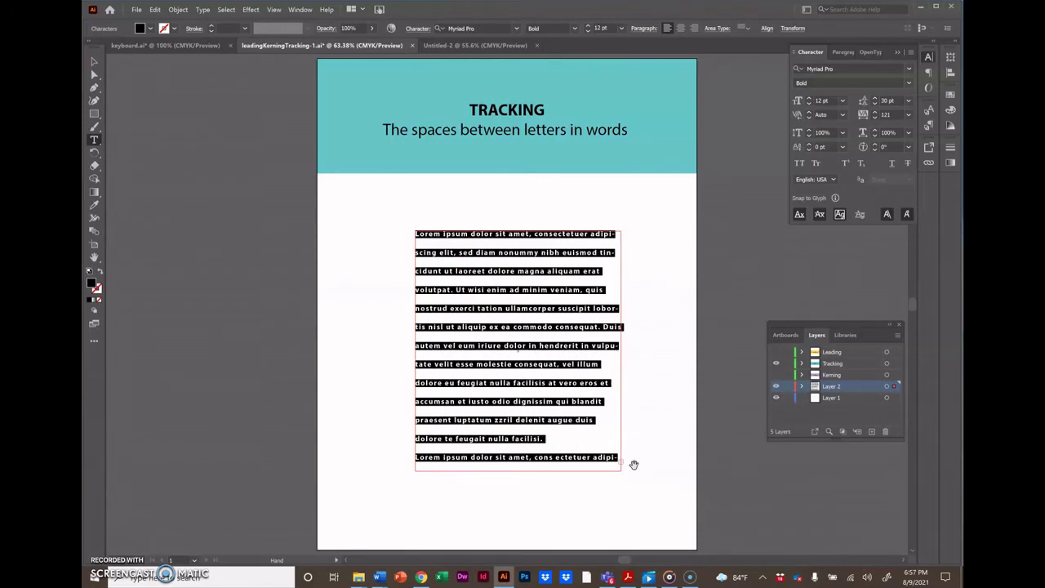
key("alt+Right")
key("alt+Right")
key("alt+Right")
key("alt+Right")
key("alt+Right")
key("alt+Right")
key("alt+Right")
key("alt+Right")
key("alt+Right")
key("alt+Right")
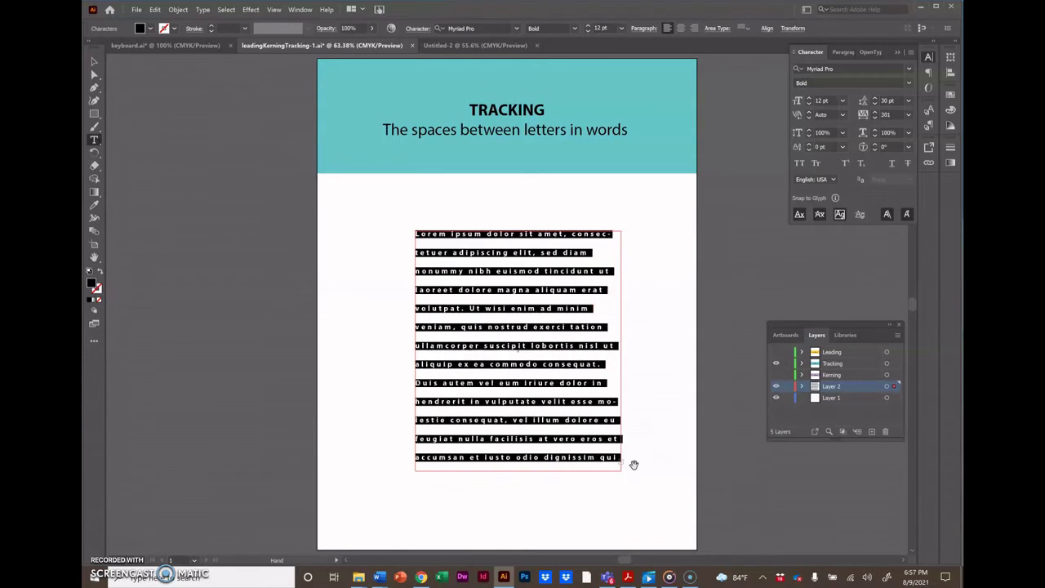
key("ctrl+shift+a")
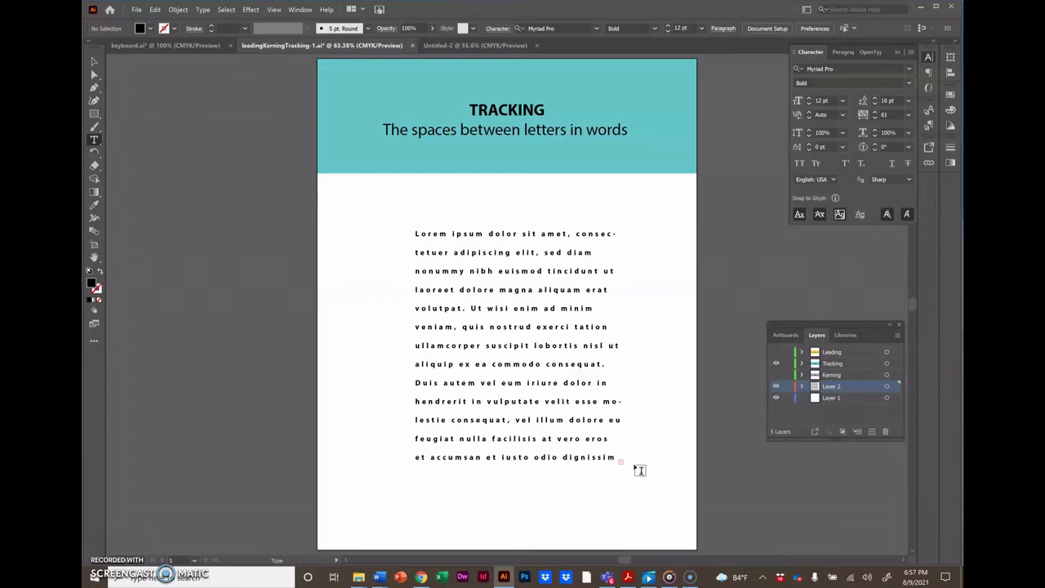
Show the Kerning layer in place of the Tracking layer and delete the placeholder text block.
left_click(777, 364)
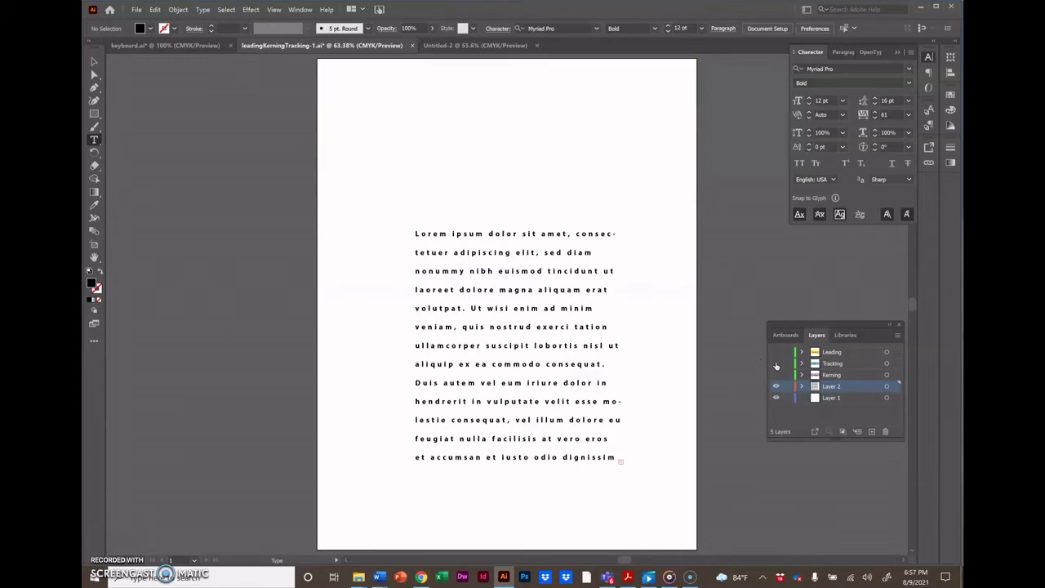
left_click(777, 375)
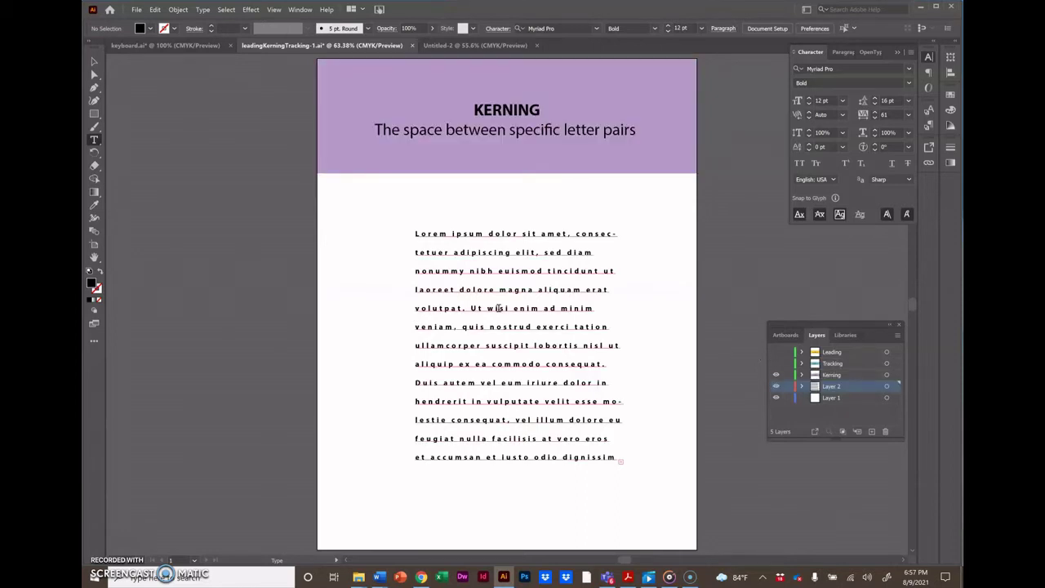
left_click(94, 61)
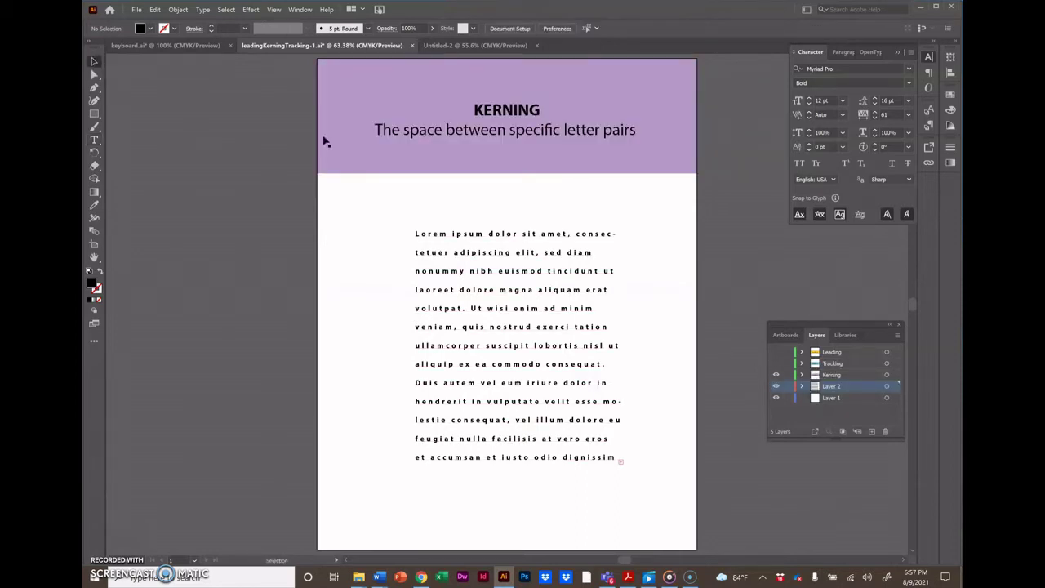
left_click(465, 298)
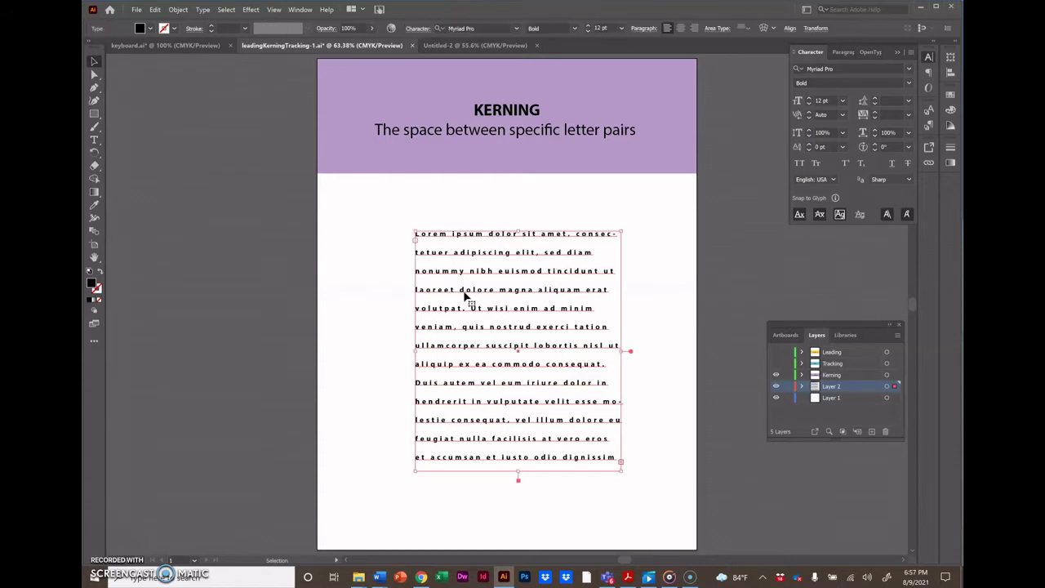
key("Delete")
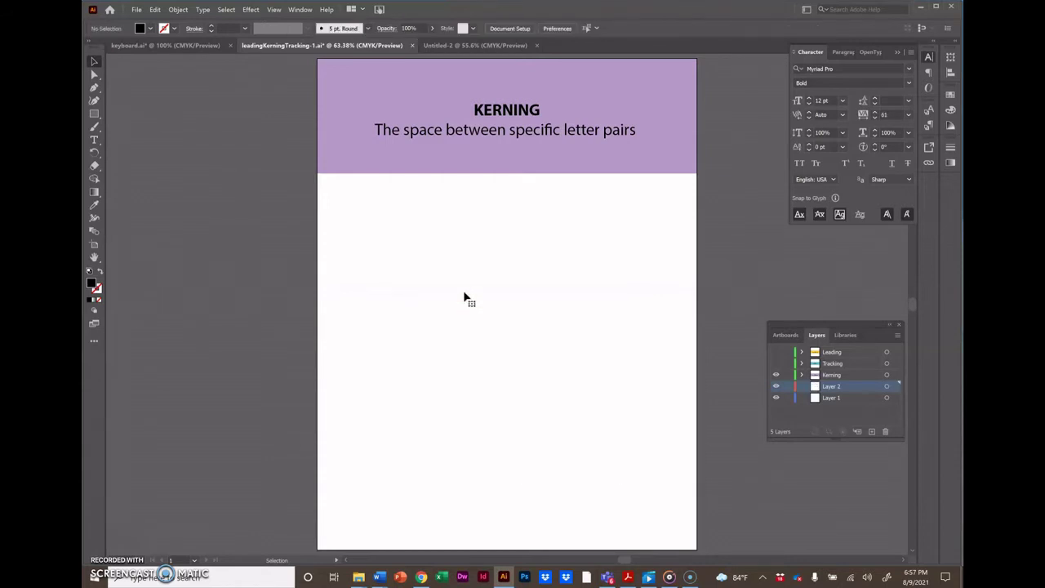
Add the point text "Trains" below the KERNING header and set its font style to Regular.
left_click(94, 141)
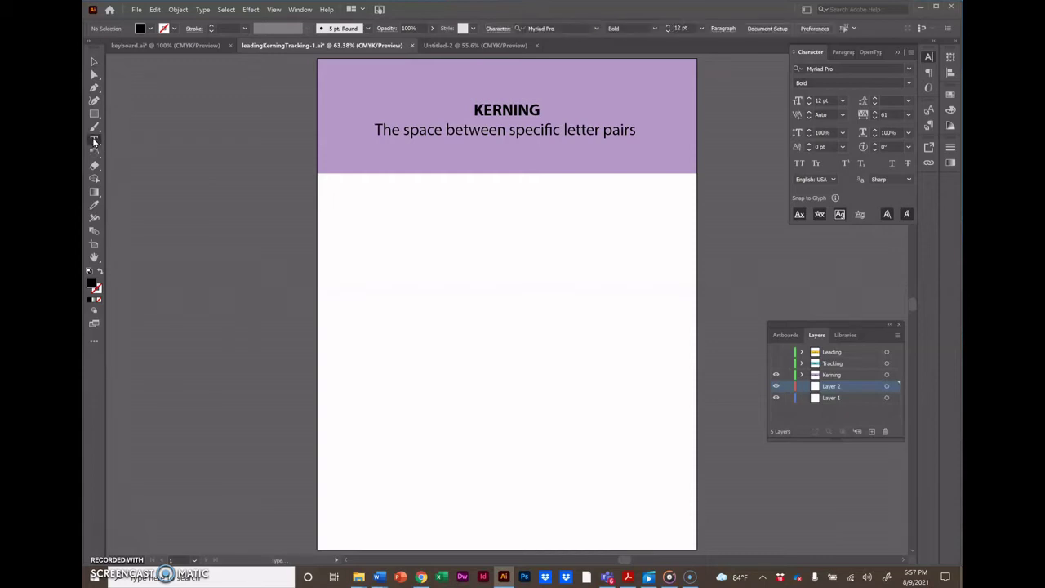
left_click(424, 271)
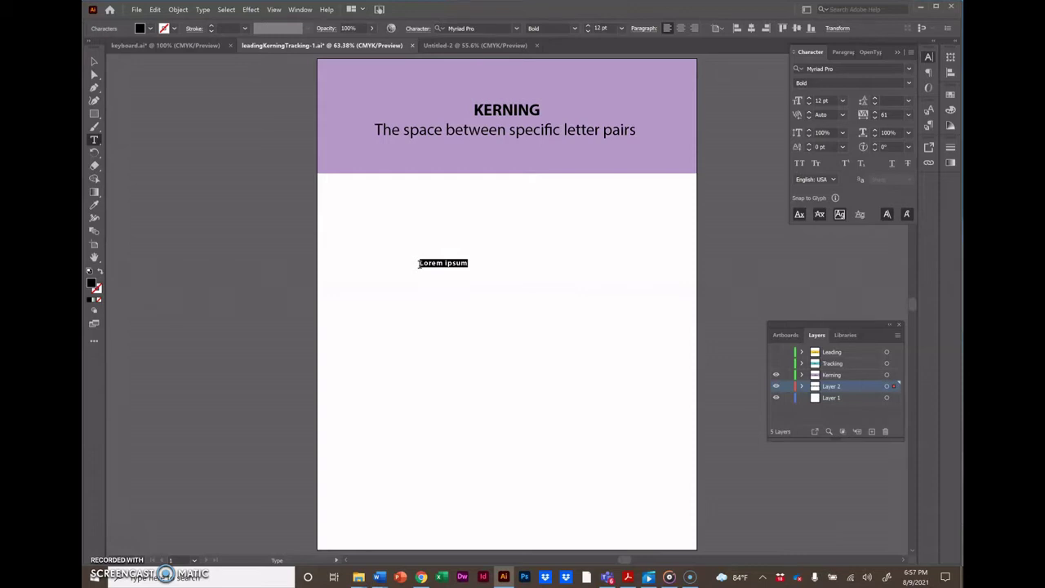
type("Trains")
left_click_drag(419, 263, 463, 269)
left_click(575, 28)
left_click(546, 42)
left_click(478, 274, "ctrl")
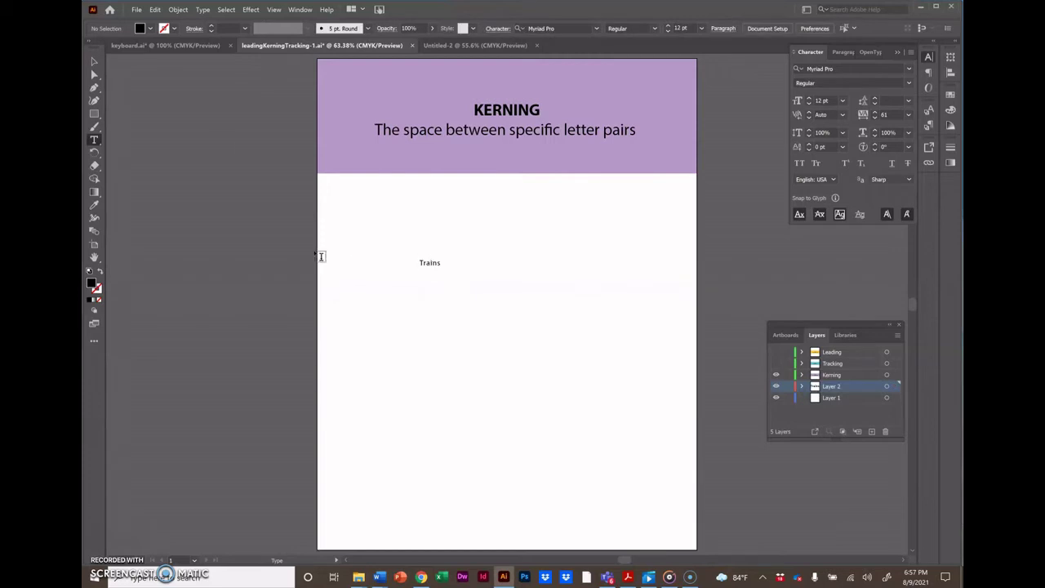
Scale the word "Trains" up to a font size of about 108 pt, keeping its proportions.
left_click(94, 63)
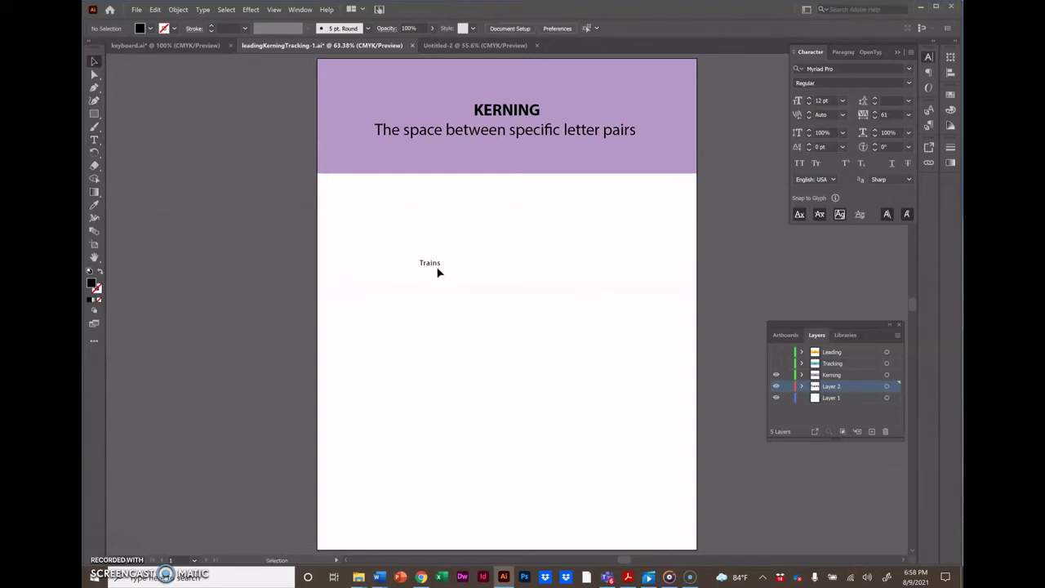
left_click_drag(436, 270, 587, 405)
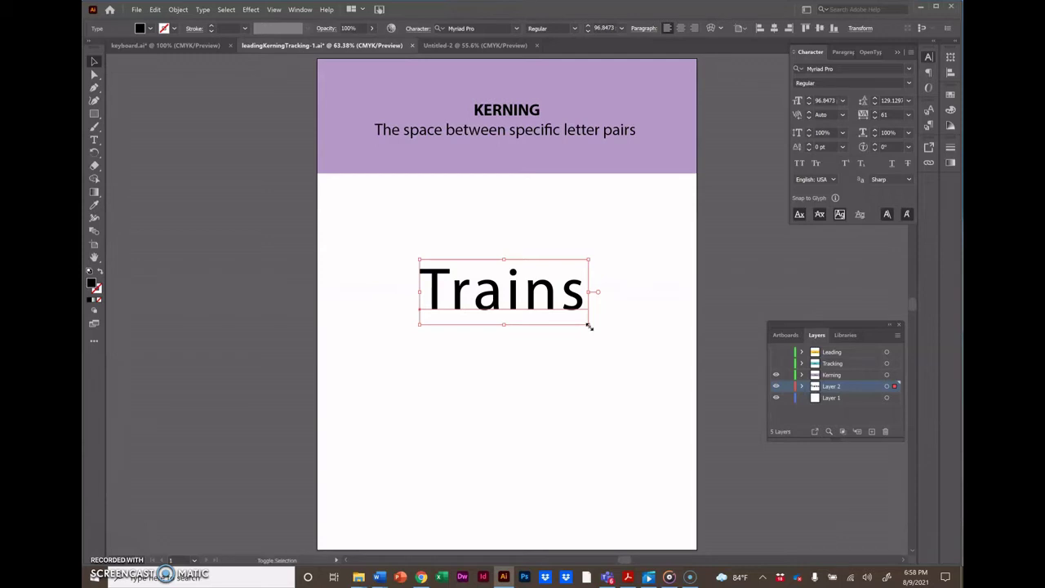
left_click_drag(588, 326, 608, 347)
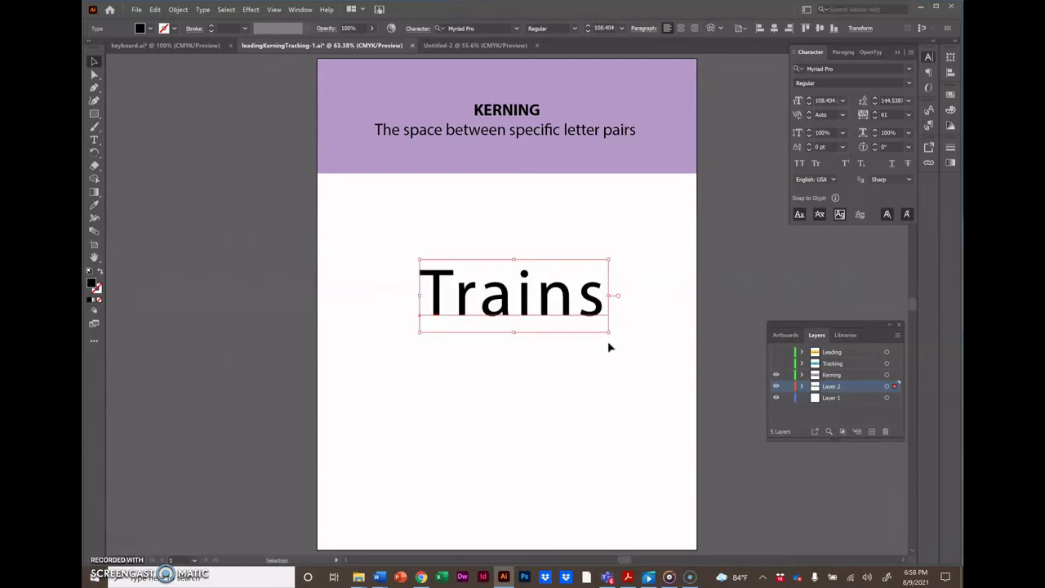
mouse_move(609, 335)
left_mouse_down()
mouse_move(551, 338)
mouse_move(558, 365)
mouse_move(600, 327)
mouse_move(594, 248)
mouse_move(616, 268)
mouse_move(602, 362)
mouse_move(672, 360)
mouse_move(537, 338)
mouse_move(591, 319)
mouse_move(591, 285)
mouse_move(605, 350)
left_mouse_up()
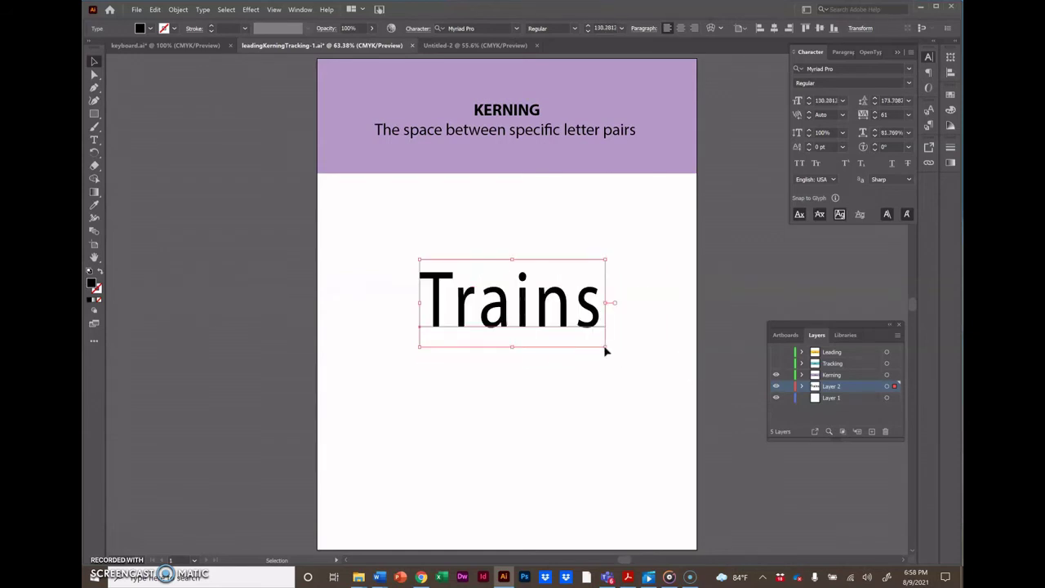
key("ctrl+z")
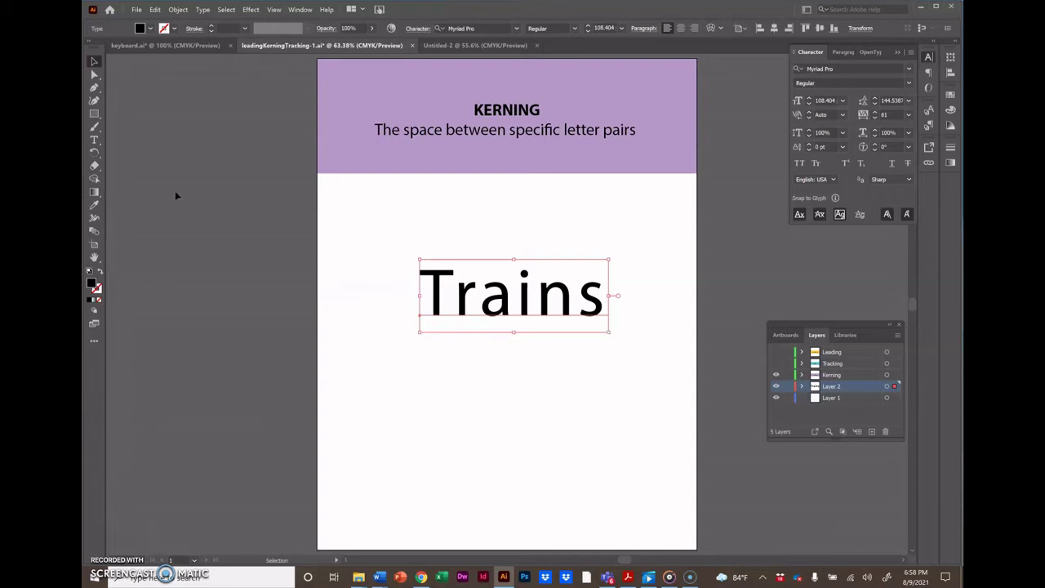
Tighten the tracking of the whole word "Trains" to -39 and deselect it.
left_click(94, 142)
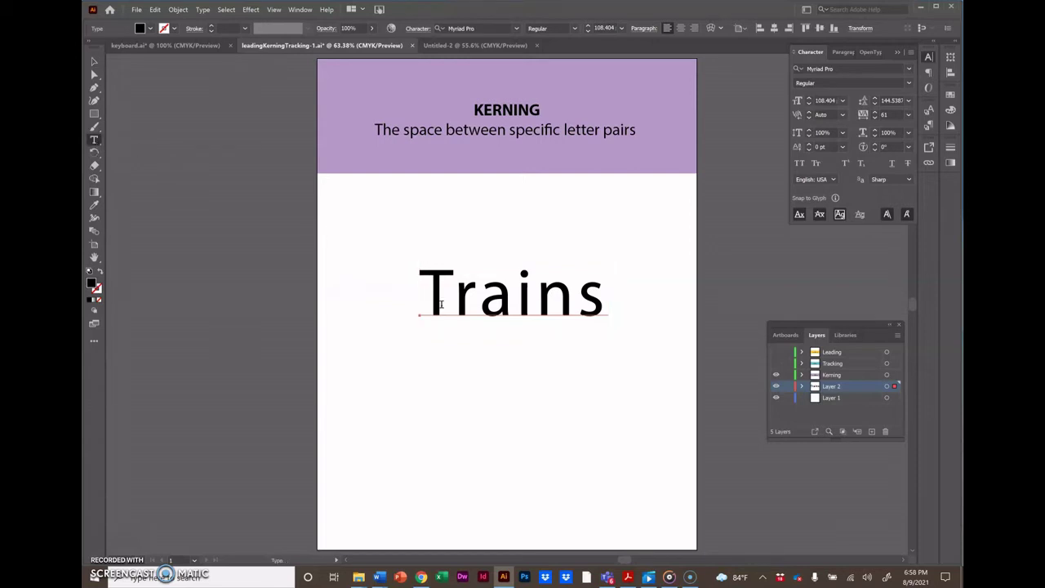
left_click_drag(424, 296, 621, 294)
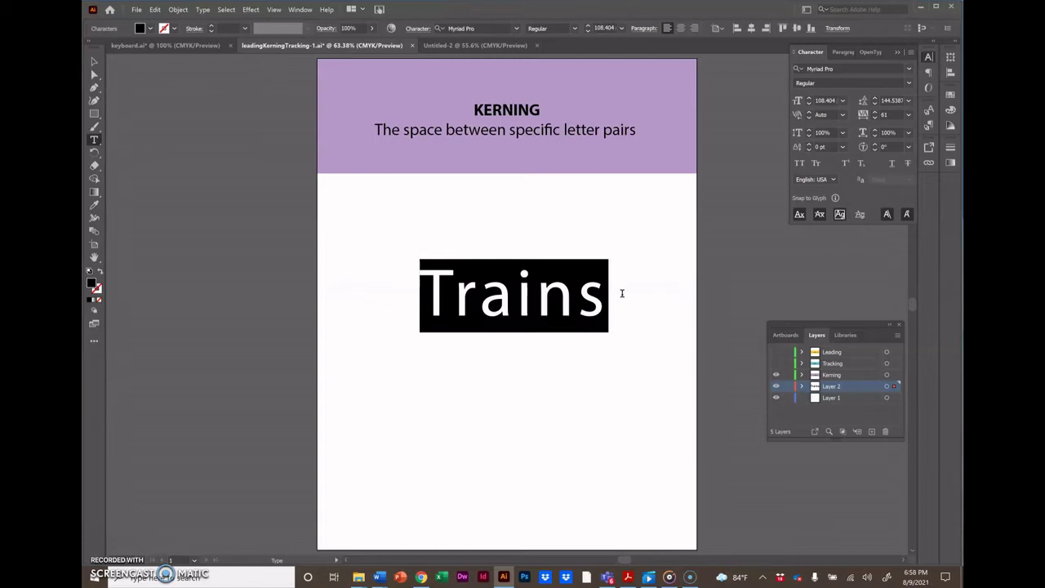
key("space")
key("alt+Left")
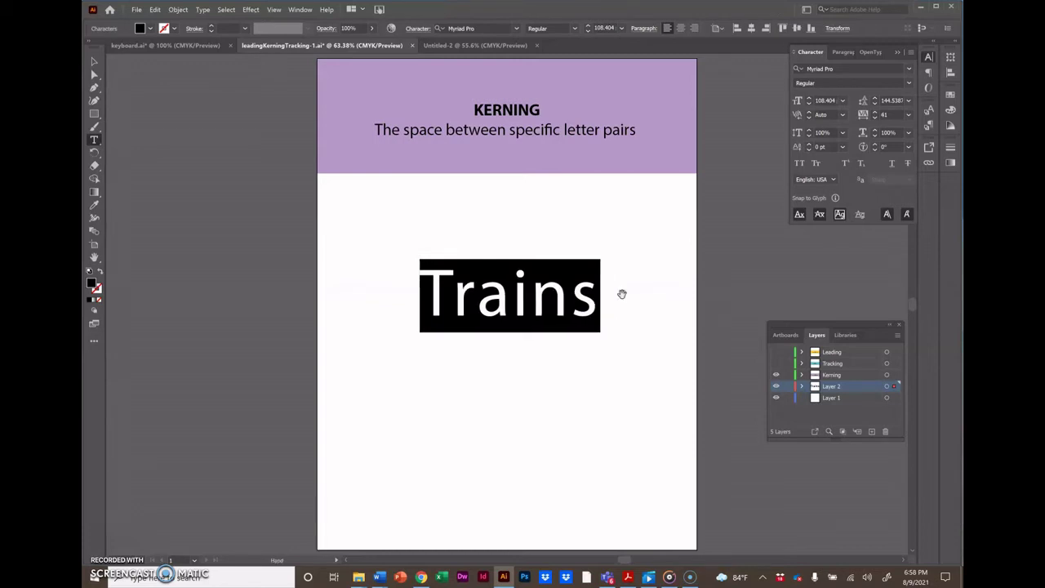
key("alt+Left")
key("alt+Left")
key("alt+Left")
key("alt+Left")
key("alt+Left")
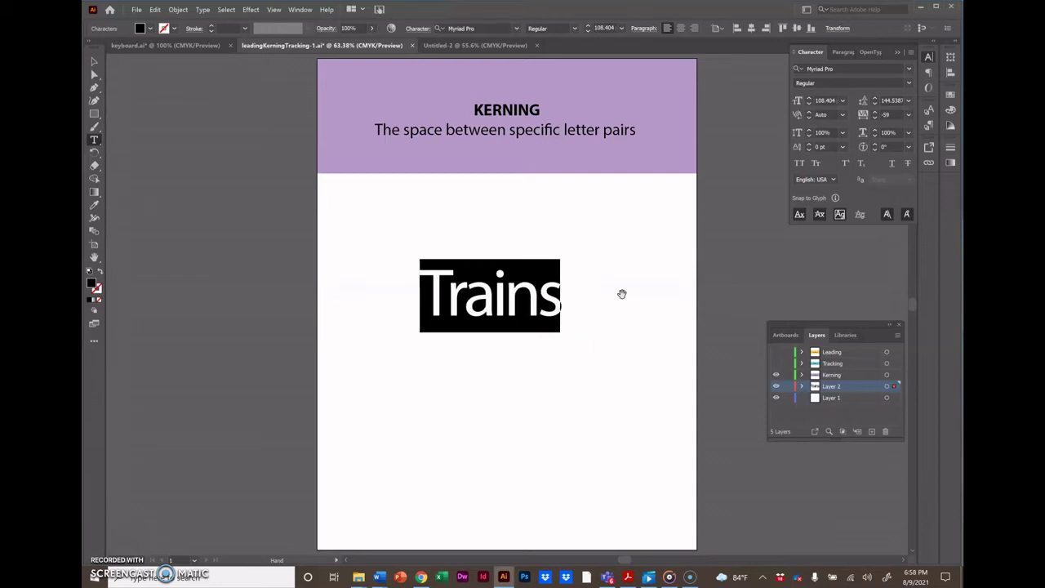
key("alt+Right")
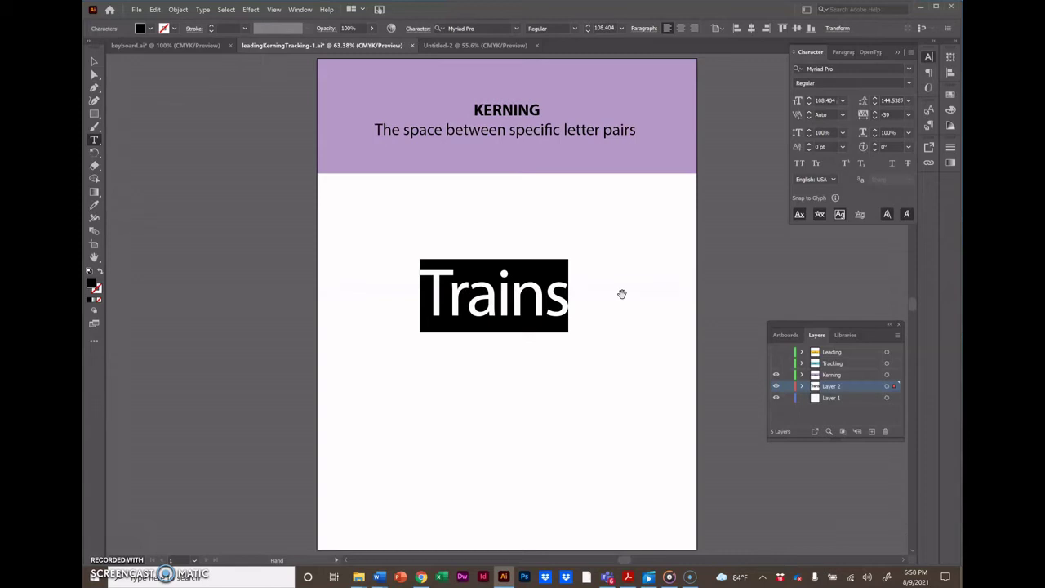
key("ctrl+shift+a")
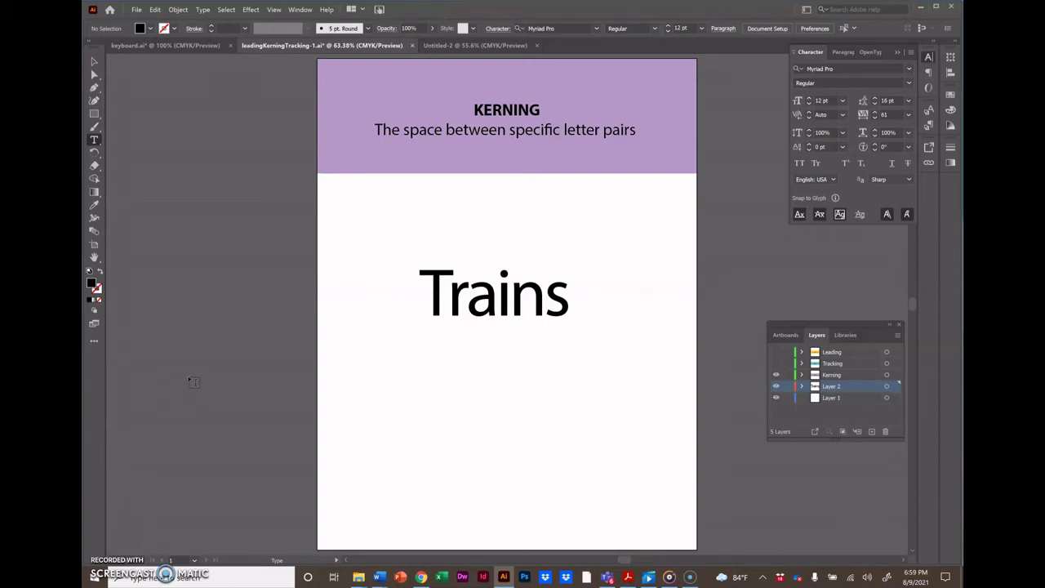
Tighten the kerning between the T and r of "Trains" to -145.
left_click_drag(94, 258, 126, 257)
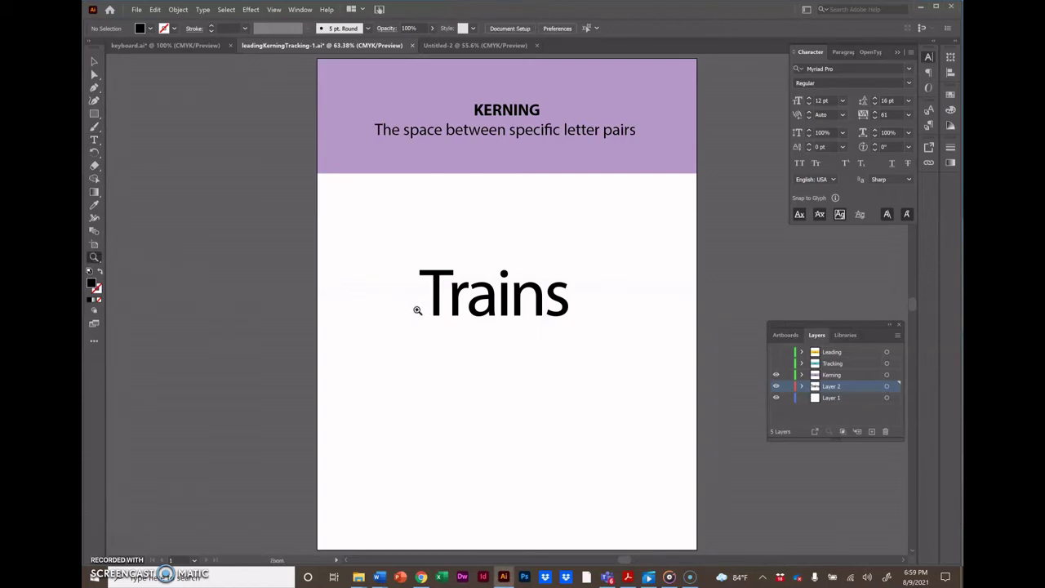
left_click_drag(417, 308, 427, 318)
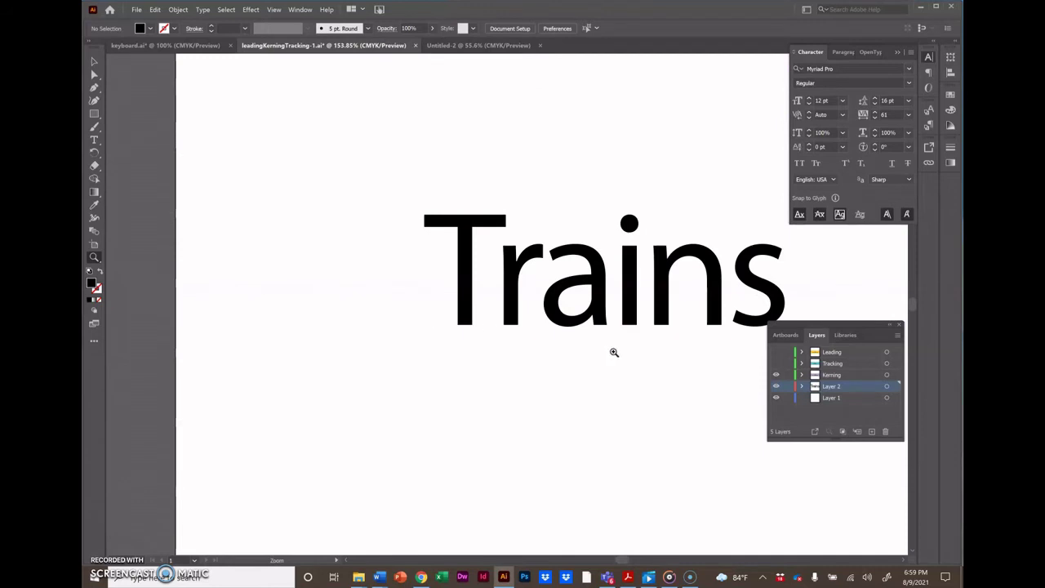
scroll(614, 352, "right", 5)
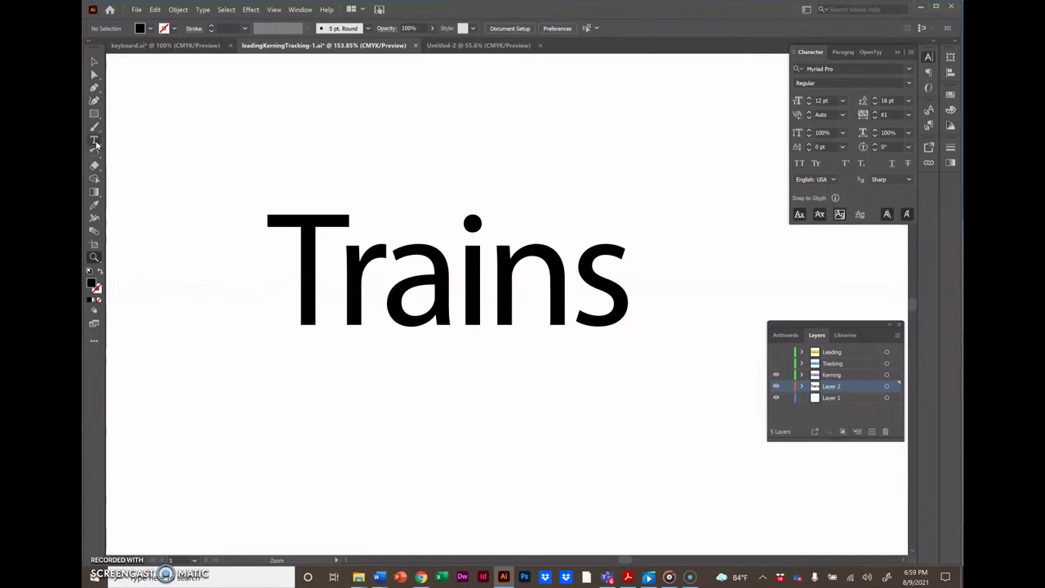
left_click(95, 140)
left_click(324, 279)
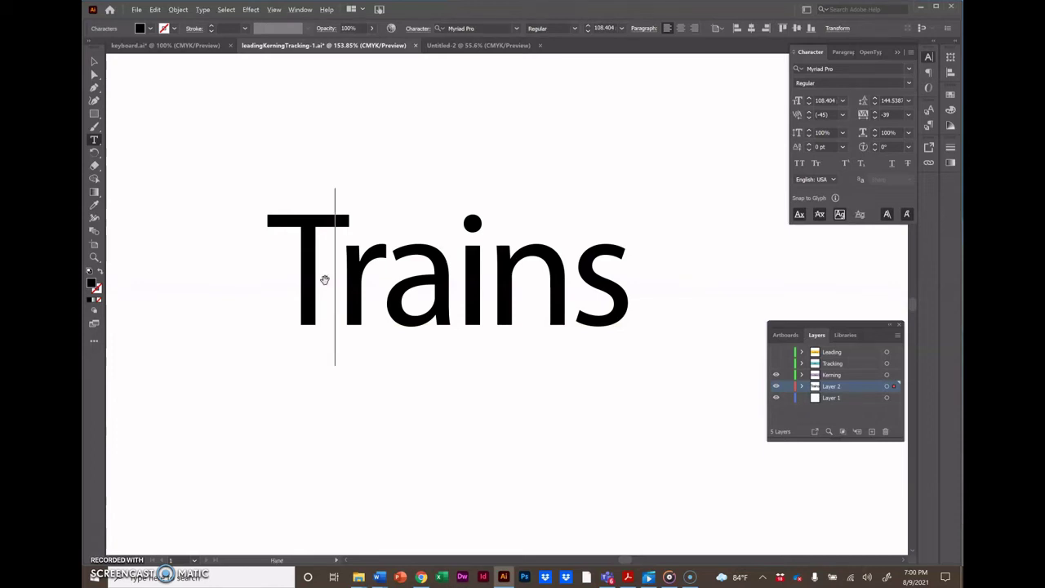
key("alt")
key("alt+Left")
key("alt+Left")
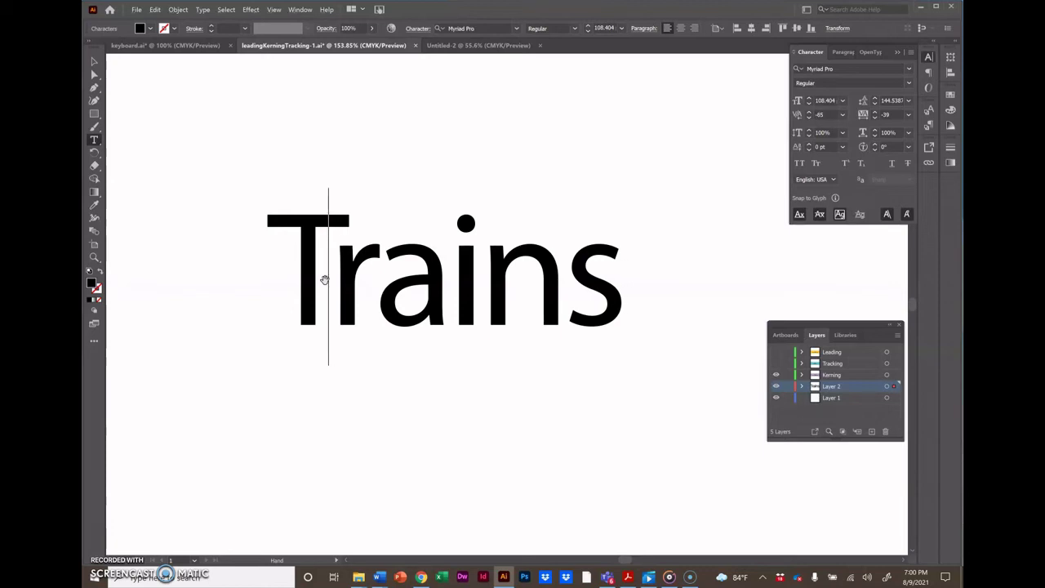
key("alt+Left")
key("alt+Left")
key("alt+Left")
key("alt+Left")
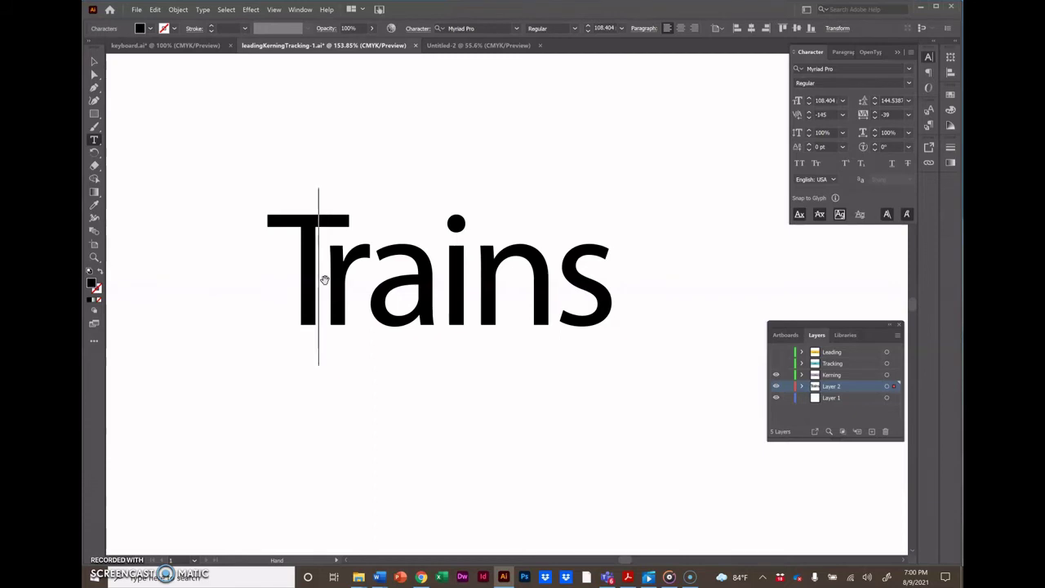
Loosen the kerning between the T and r of "Trains" and bring it back to -145.
key("alt+Right")
key("alt+Right")
key("alt+Right")
key("alt+Right")
key("alt+Right")
key("alt+Right")
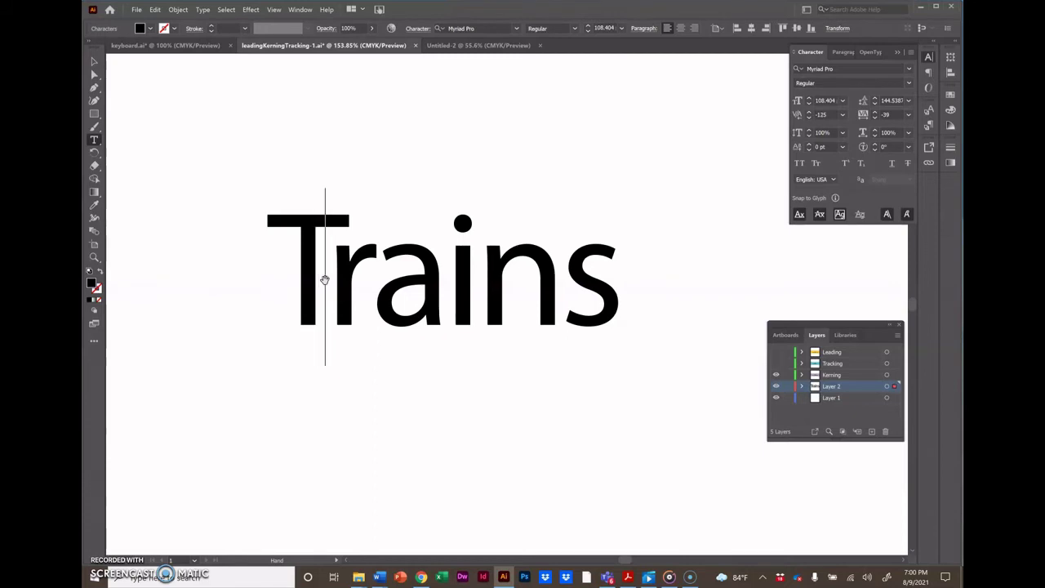
key("alt+Left")
key("alt+Left")
key("alt+Left")
key("alt+Left")
key("alt+Left")
key("alt+Left")
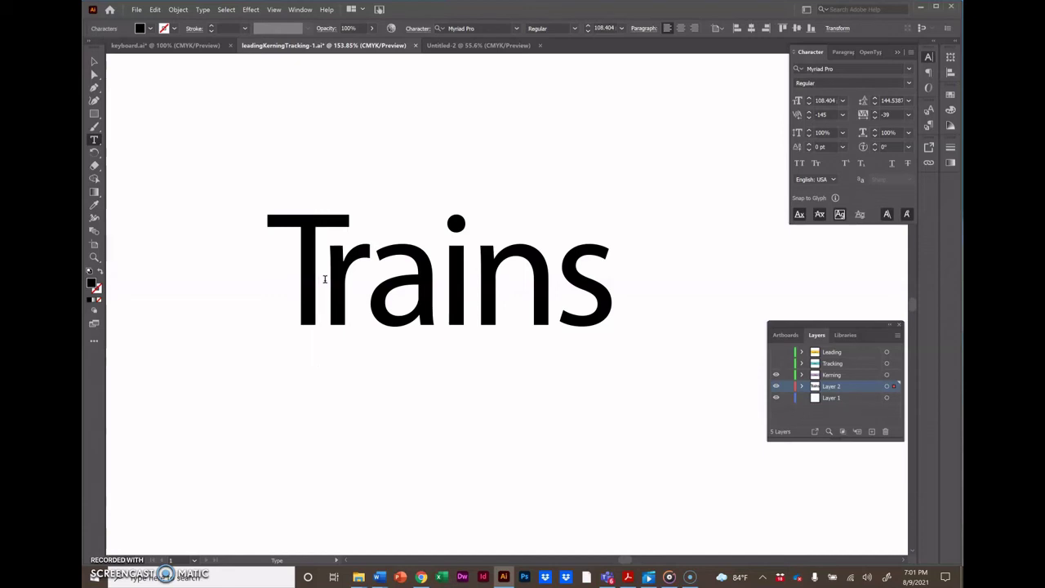
Tighten the kerning between the r and a of "Trains" to -45.
key("Right")
key("alt+Left")
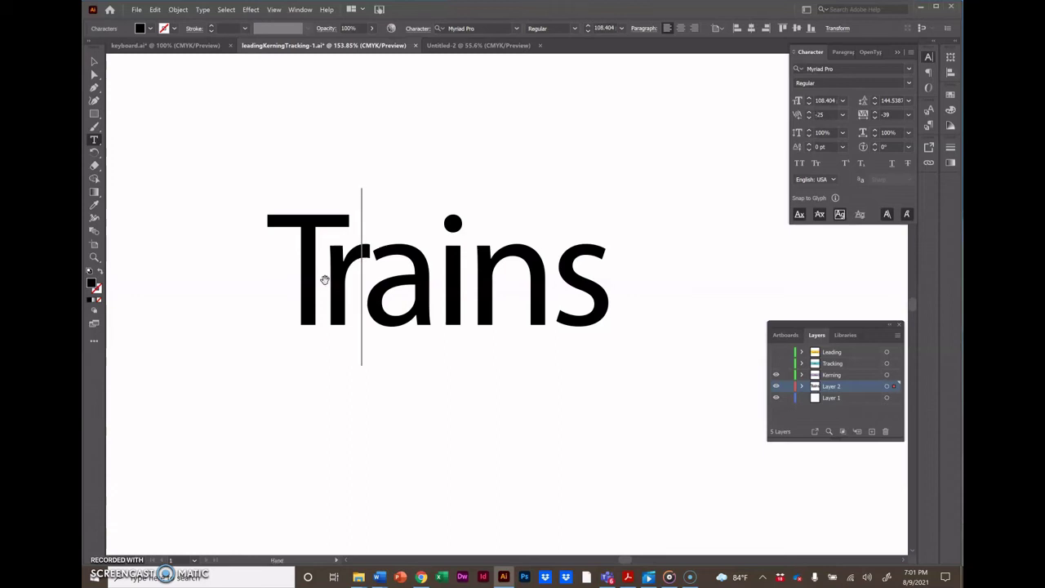
key("alt+Left")
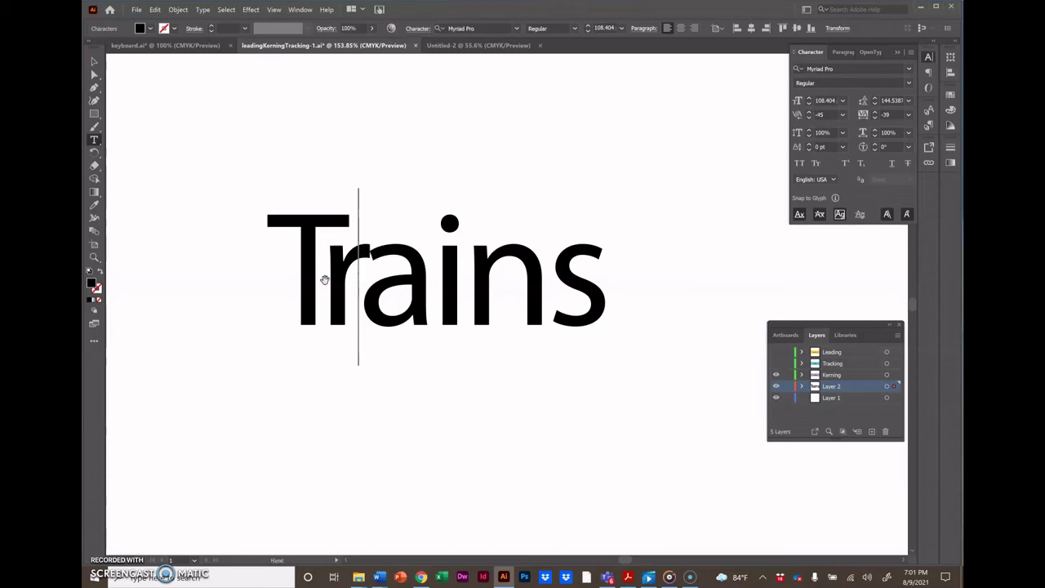
key("alt+Right")
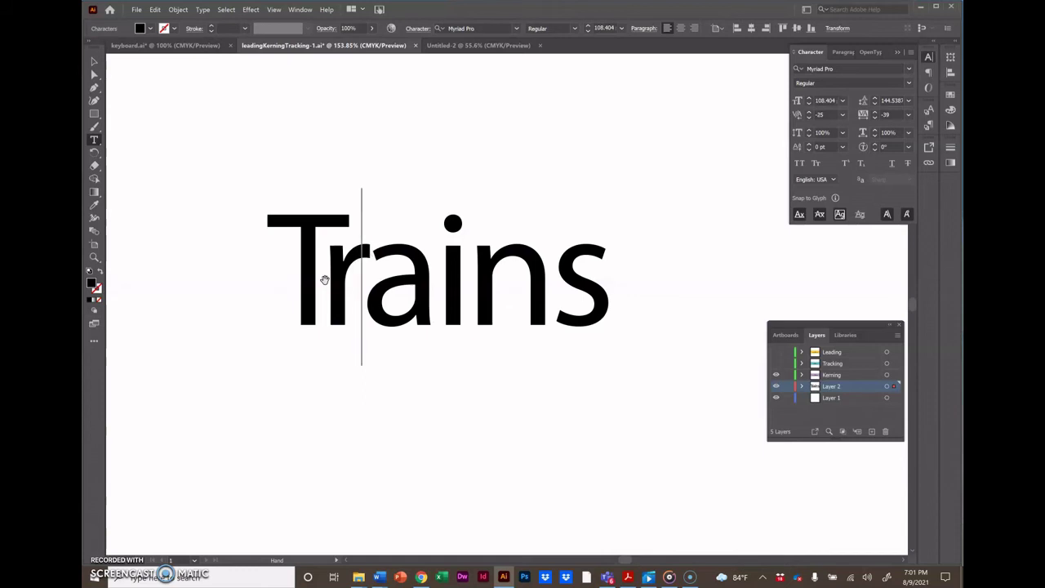
key("alt+Left")
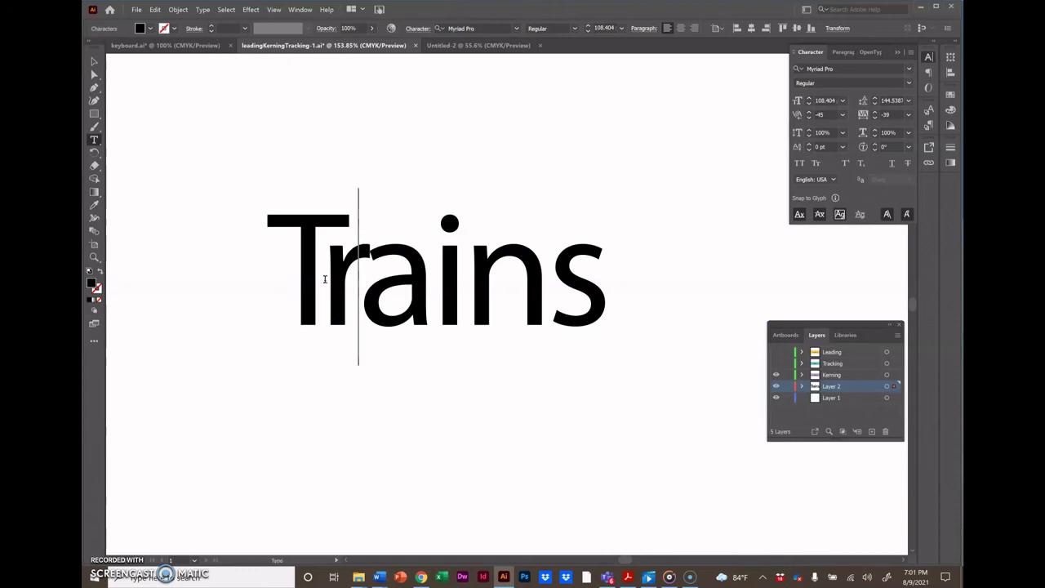
Tighten the kerning of the remaining "Trains" letter pairs from a–i through n–s, bringing n–s to -40.
key("Right")
key("alt+Left")
key("alt+Left")
key("Right")
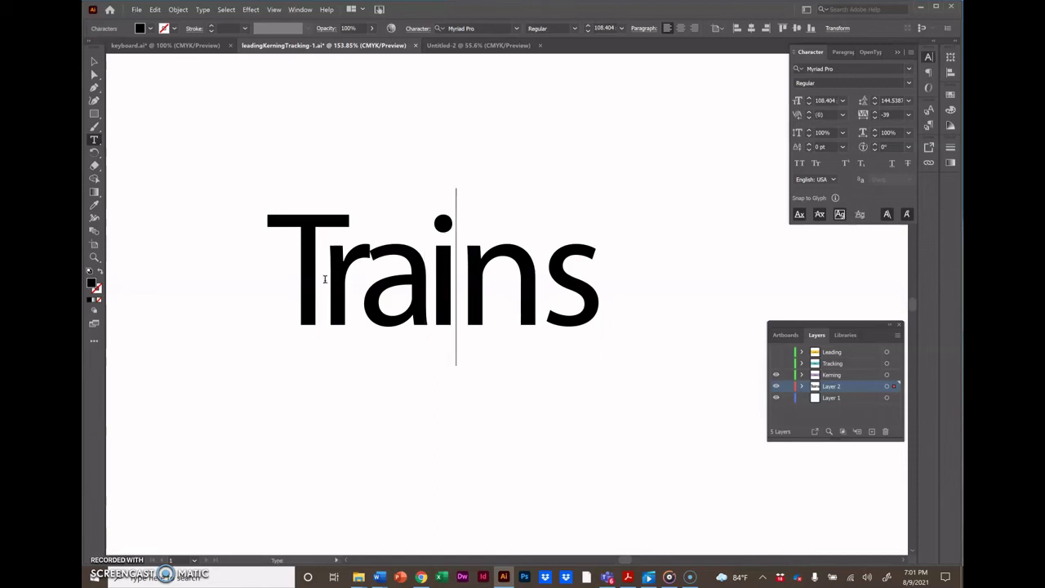
key("alt+Left")
key("alt+Left")
key("Right")
key("alt+Left")
key("alt+Left")
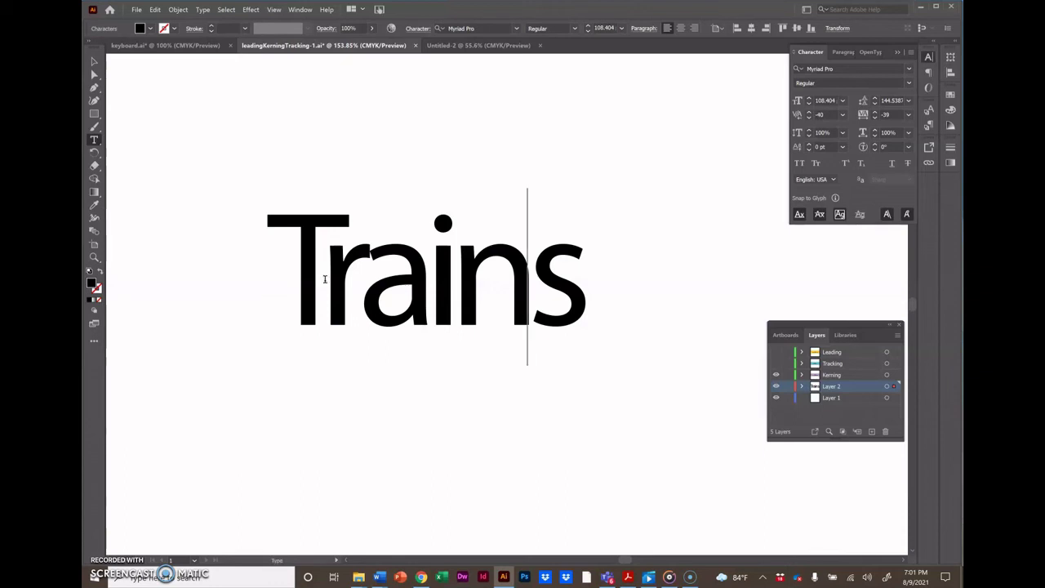
Step back and forth through the letter pairs of "Trains" to examine the kerning value of each.
key("Left")
key("Left")
key("Left")
key("Left")
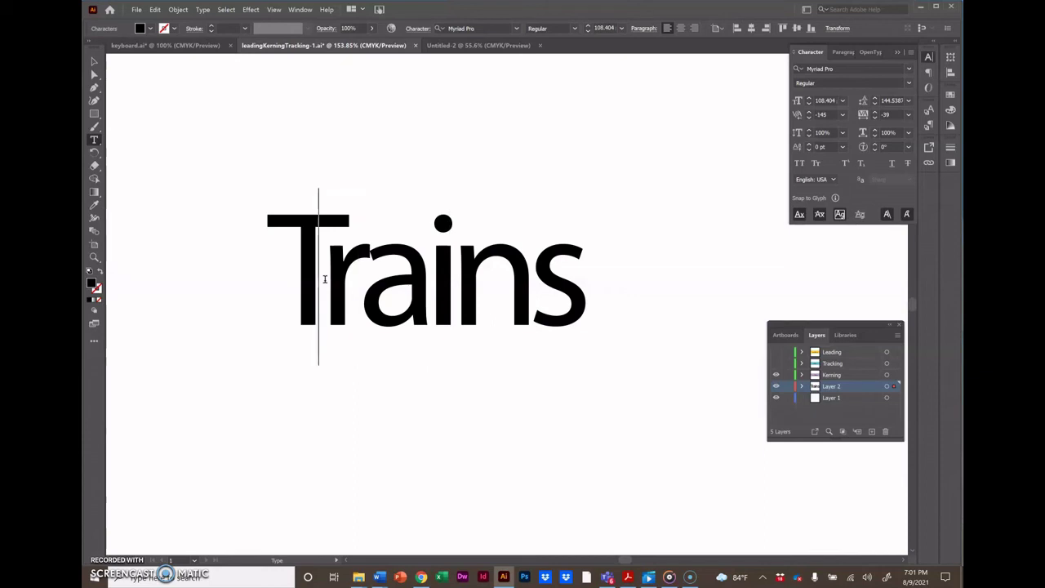
key("ctrl+alt+Right")
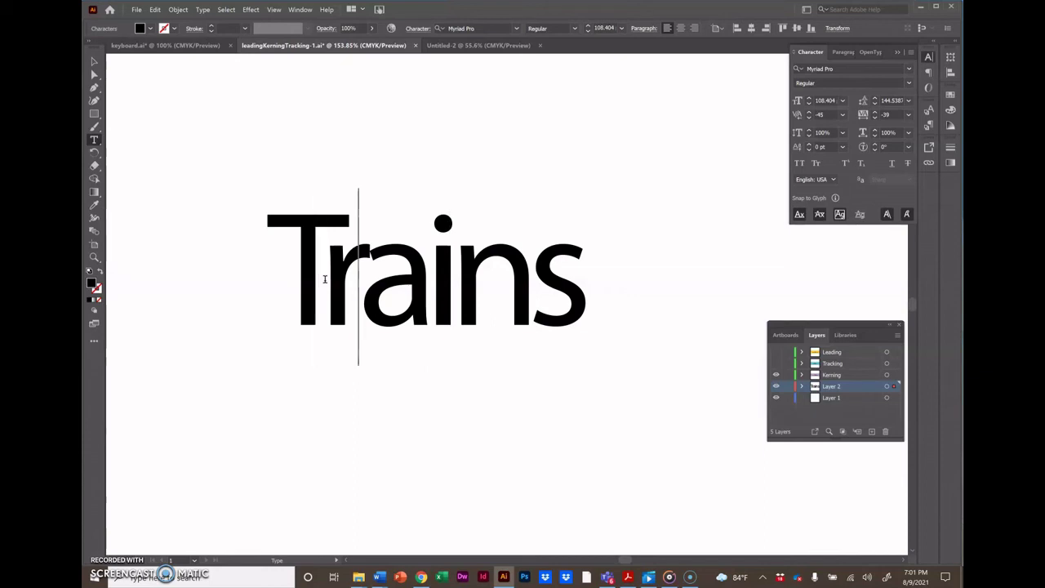
key("Right")
key("Right")
key("Right")
key("Right")
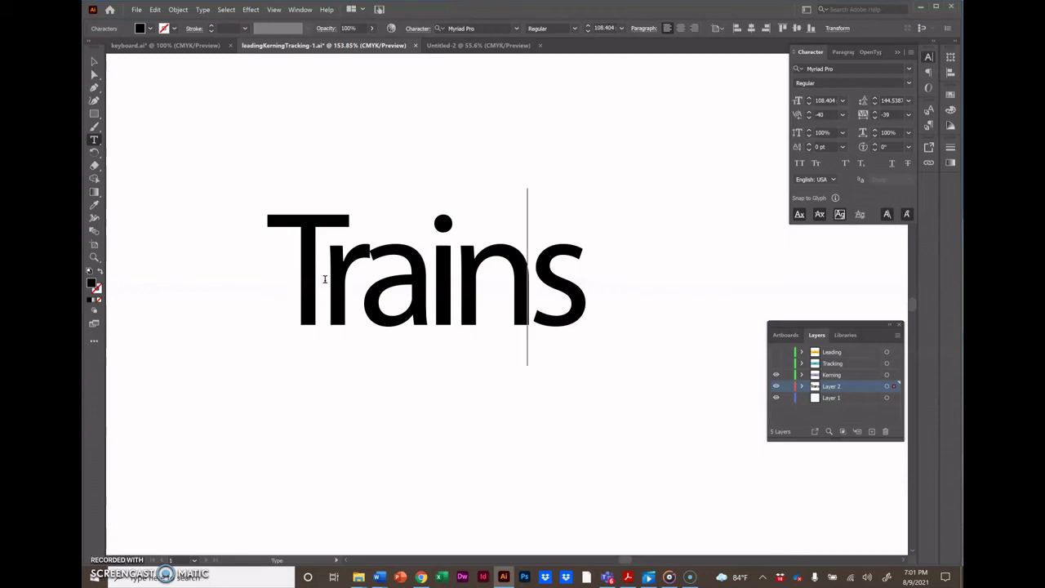
key("Left")
key("Left")
Add a new point text reading "Trains" below the large word.
left_click(94, 141)
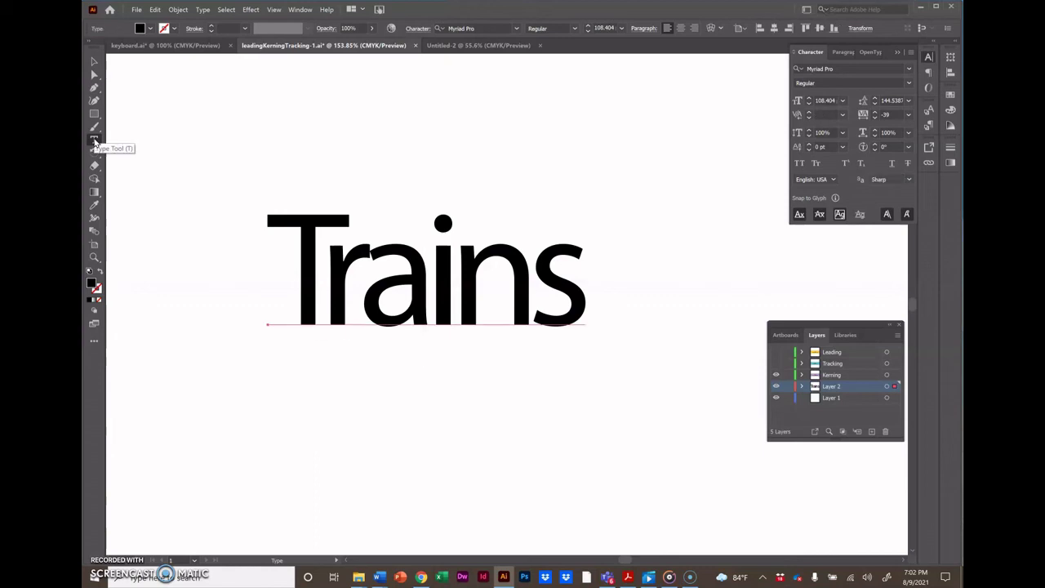
left_click(305, 400)
type("T")
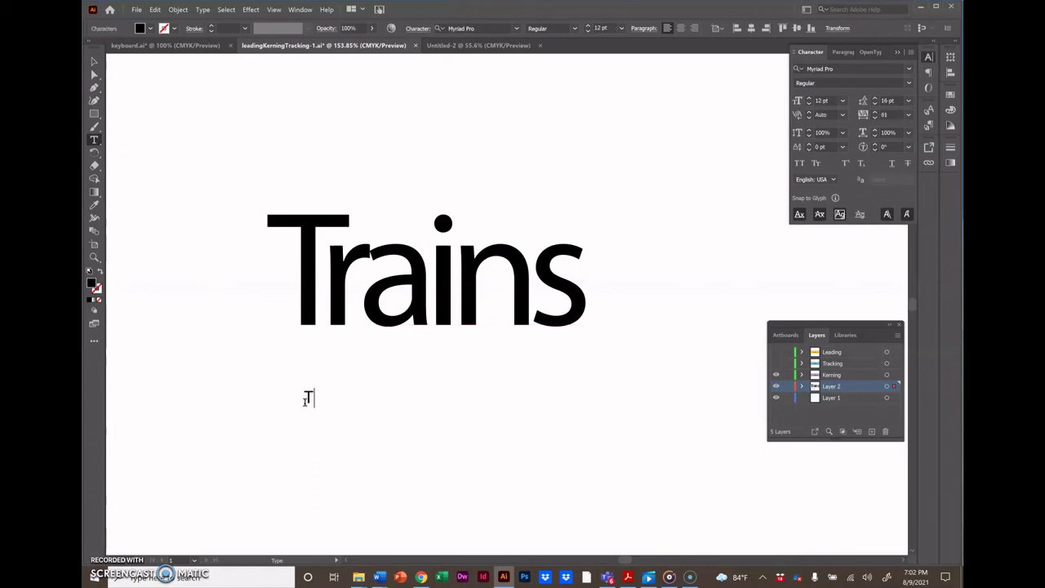
type("rains")
Loosen and tighten the tracking of the whole small "Trains", ending at 41, and finish editing it.
left_click_drag(304, 398, 380, 404)
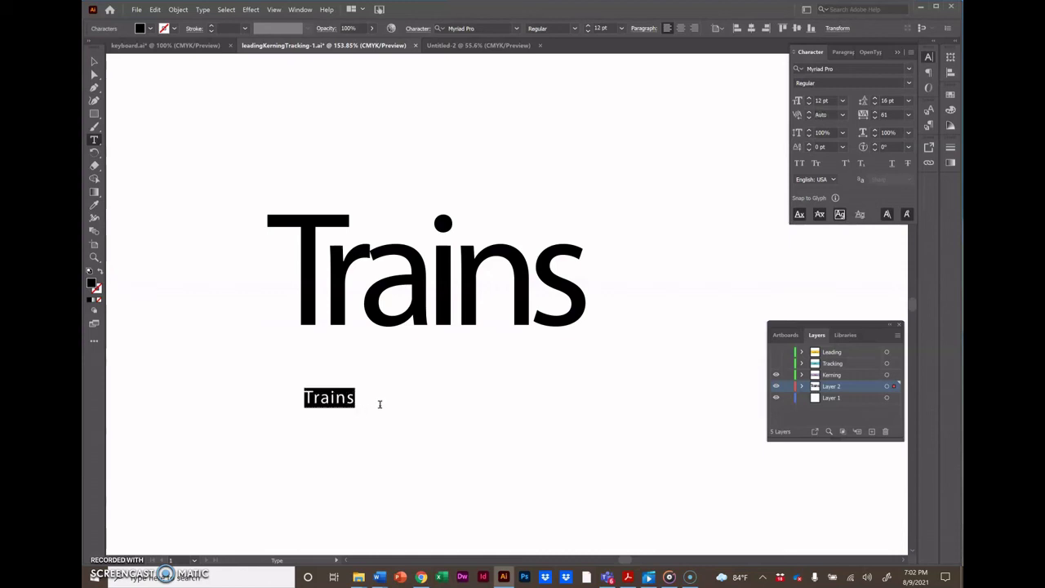
key("alt+Right")
key("alt+Right")
key("alt+Right")
key("alt+Right")
key("alt+Right")
key("alt+Right")
key("alt+Right")
key("alt+Left")
key("alt+Left")
key("alt+Left")
key("alt+Left")
key("alt+Left")
key("alt+Left")
key("alt+Left")
key("alt+Left")
left_click(95, 141)
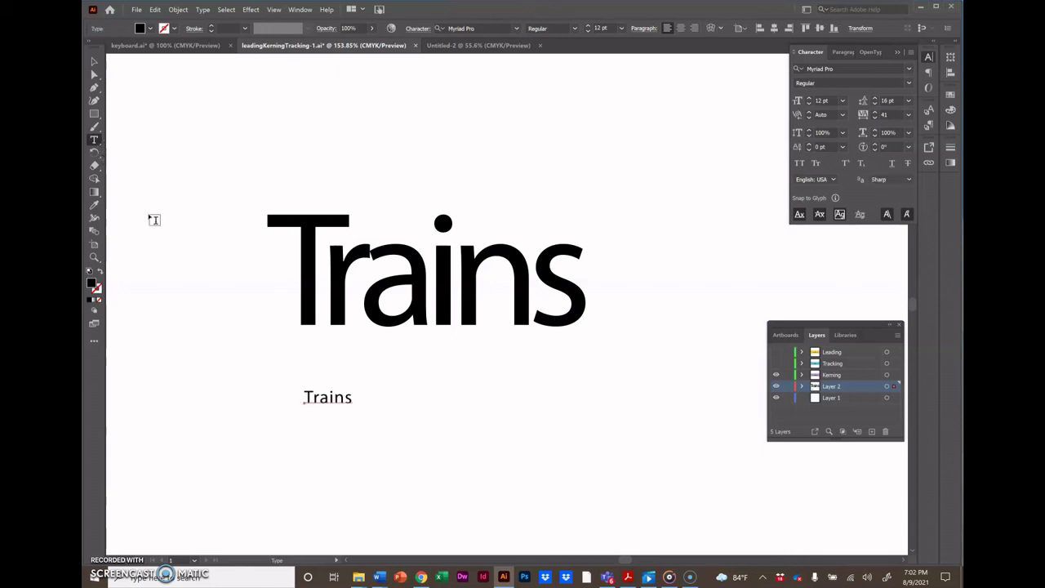
Tighten the kerning between the individual letters of the small "Trains", starting with the T and r.
left_click(314, 399)
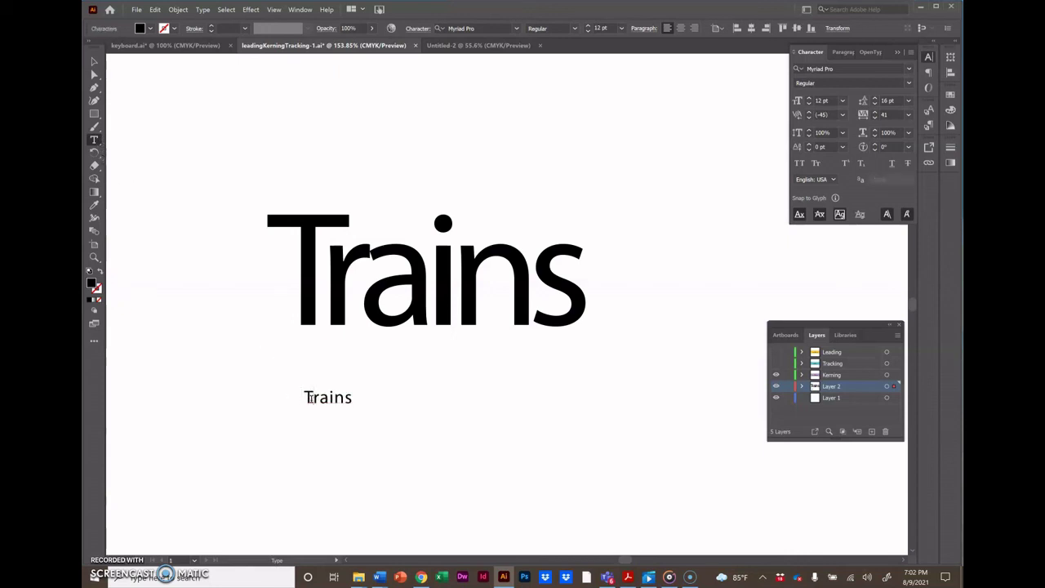
key("alt+Left")
key("alt+Left")
key("alt+Left")
key("alt+Left")
key("Right")
key("alt+Left")
key("alt+Left")
key("alt+Left")
key("Right")
key("Right")
key("alt+Left")
key("alt+Left")
Replace the small "Trains" with "Here's a Headline" and scale the text up to about 26.7 pt.
left_click_drag(344, 391, 298, 396)
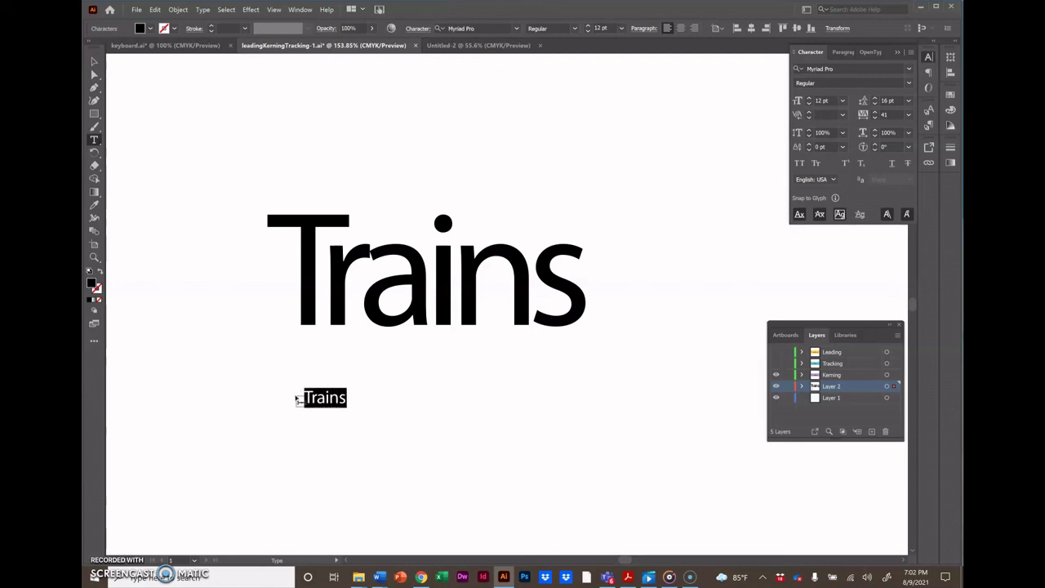
type("Here's a Headline")
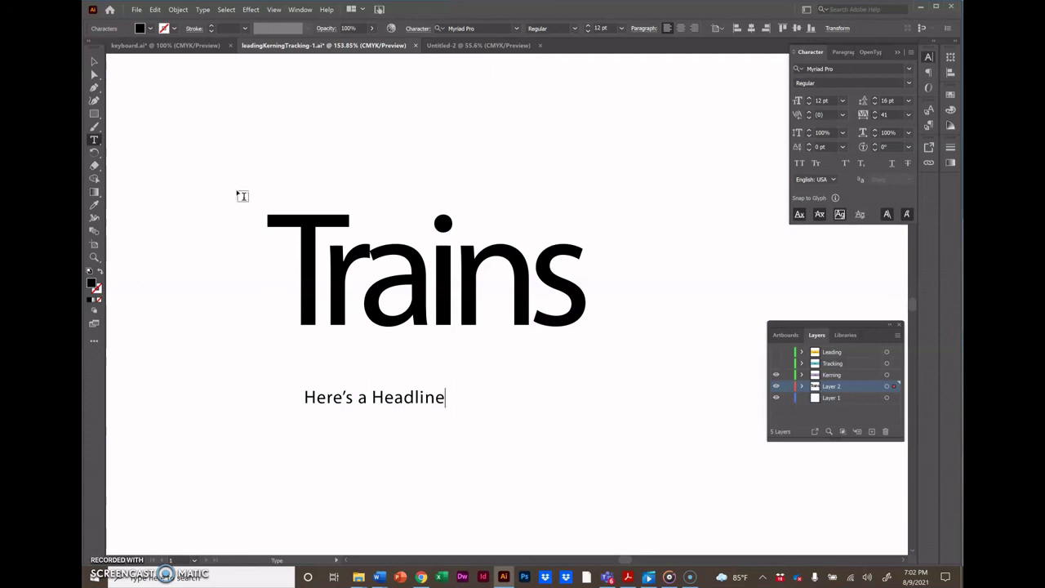
key("Escape")
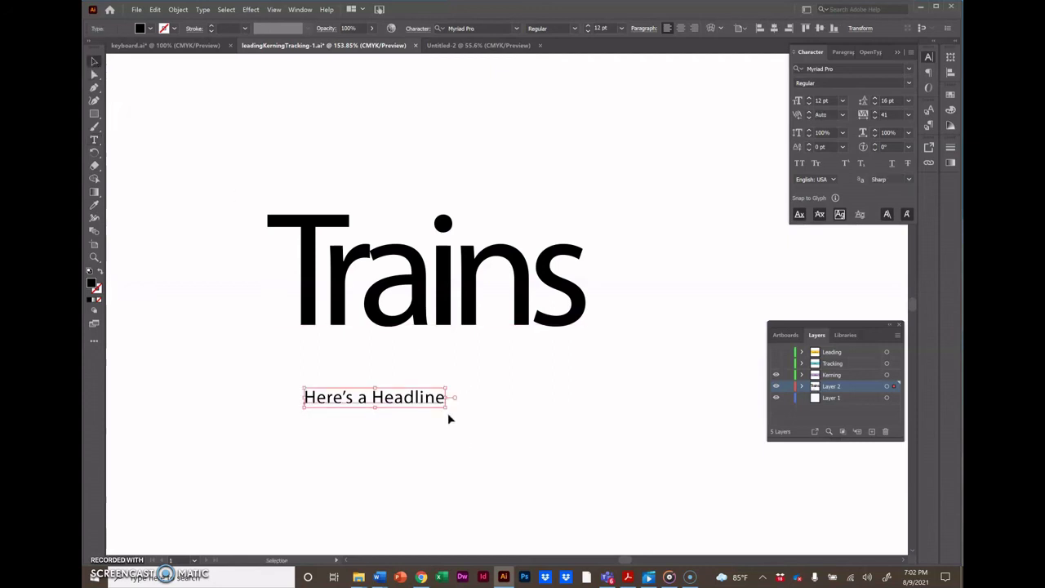
left_click_drag(447, 407, 618, 488)
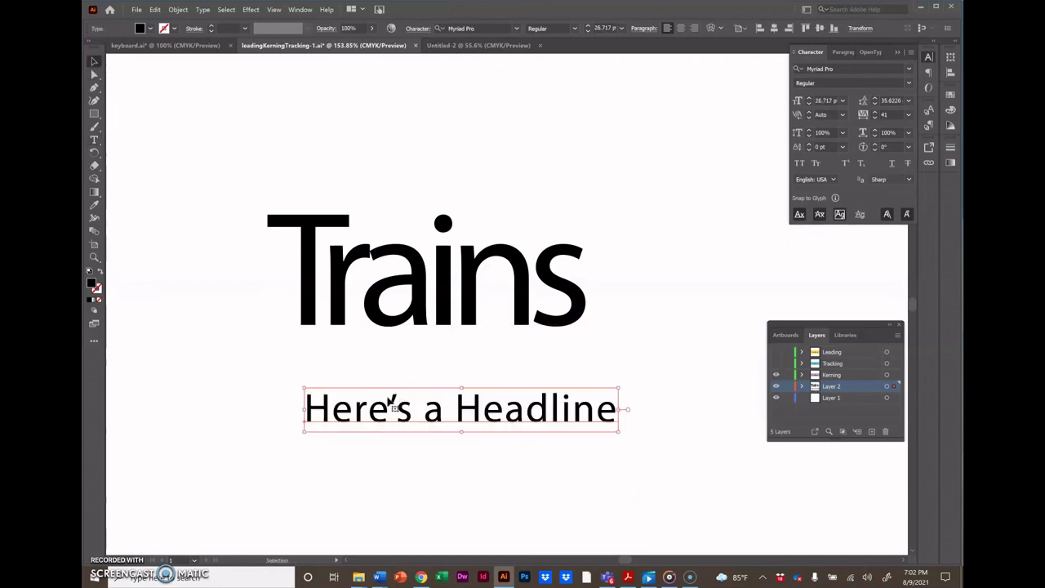
Tighten the kerning between the H and e of "Here's" to -60, and tighten the following e–r pair.
left_click(94, 140)
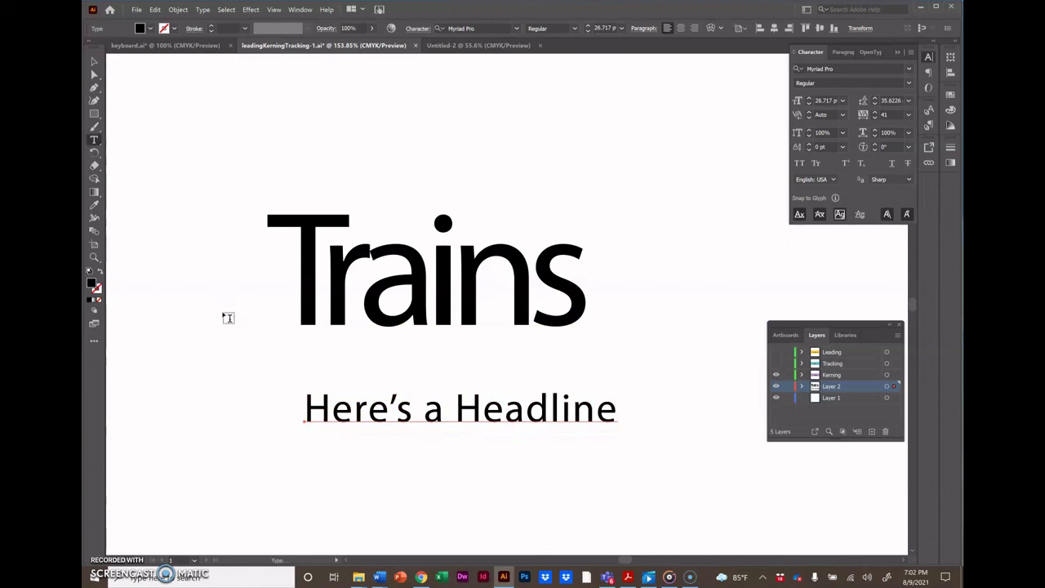
left_click(331, 411)
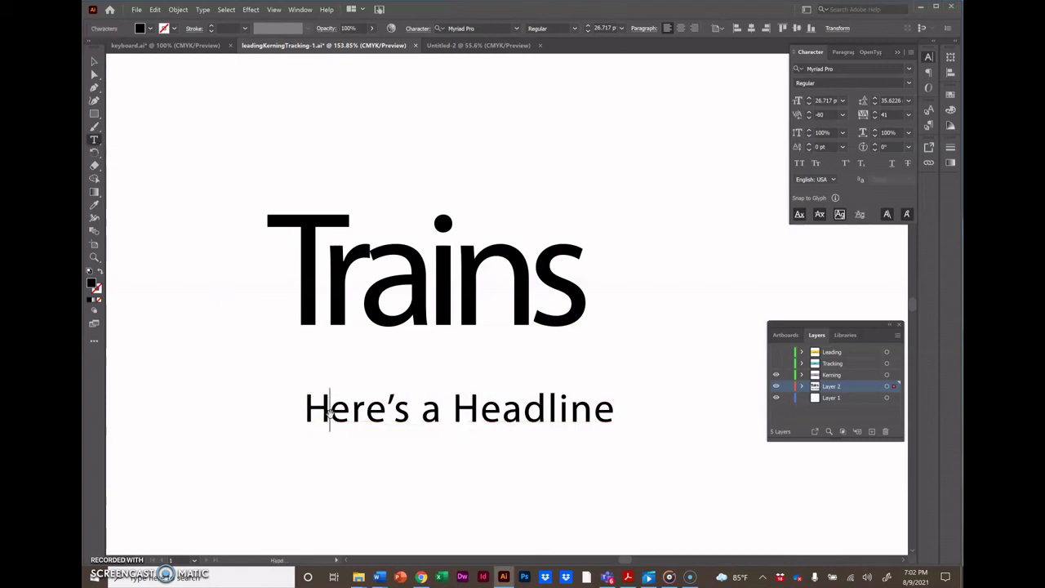
key("Right")
key("alt+Left")
key("Right")
key("alt+Left")
key("alt+Left")
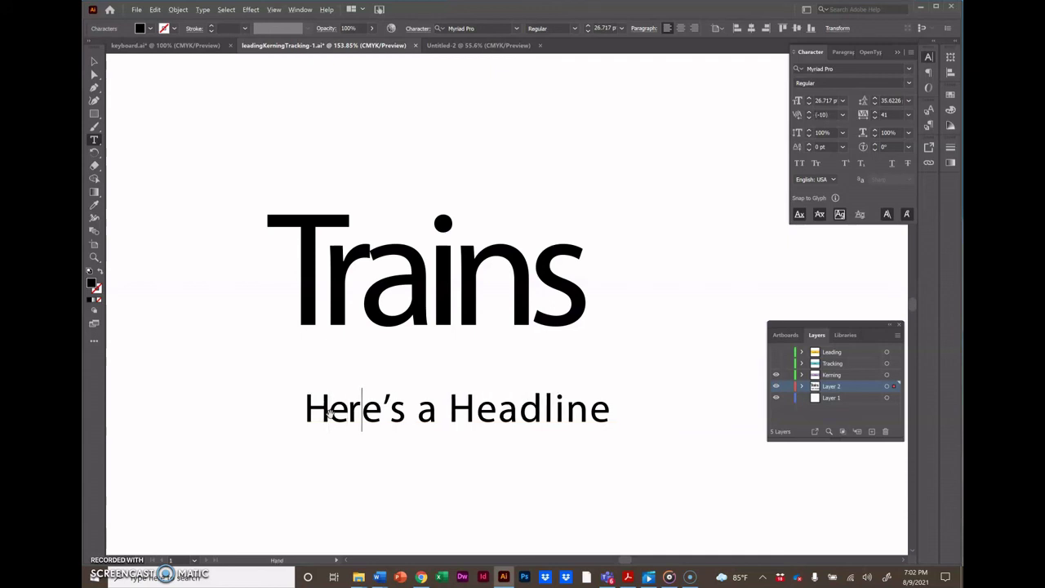
Tighten the kerning through the rest of "Here's", with -25 before the apostrophe and -92 after it.
key("alt+Left")
key("alt+Left")
key("alt+Left")
key("Right")
key("Right")
key("alt+Left")
key("alt+Left")
key("alt+Left")
key("alt+Left")
key("alt+Left")
key("alt+Left")
key("alt+Left")
key("alt+Left")
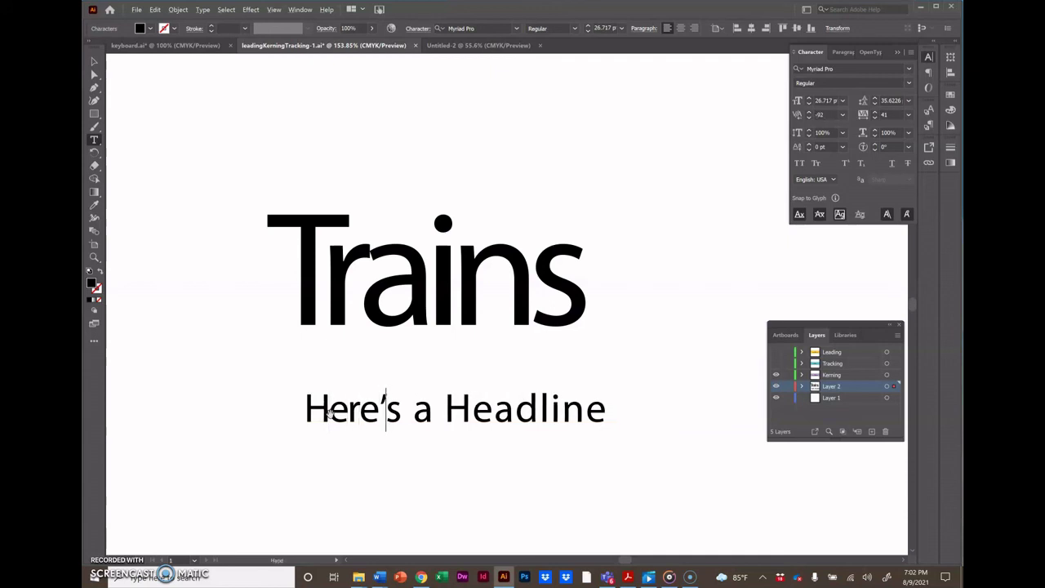
key("alt+Left")
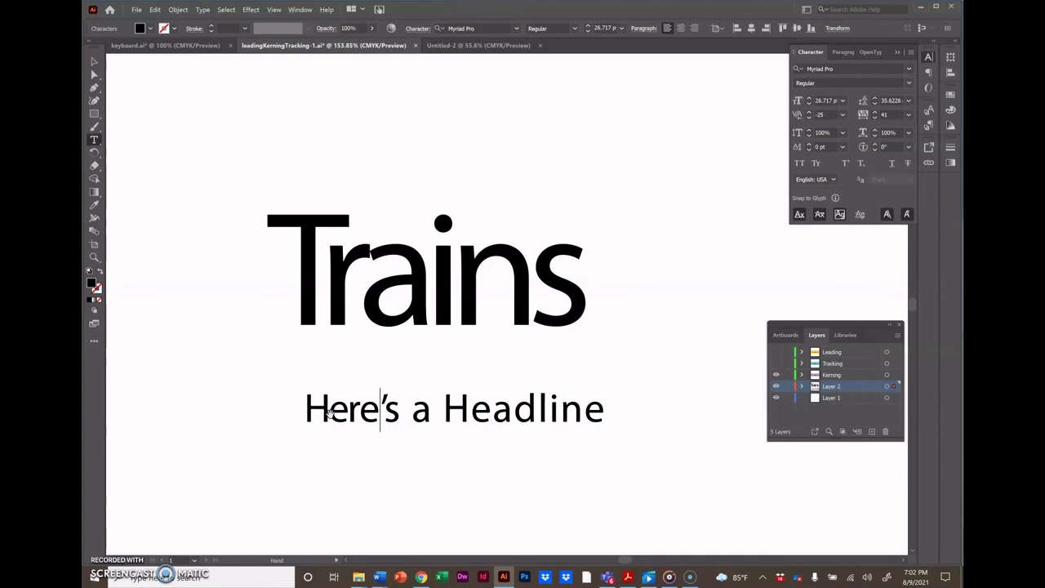
Tighten the kerning between the letters H, e, a and d of "Headline".
key("Right")
key("Right")
key("Right")
key("Right")
key("Right")
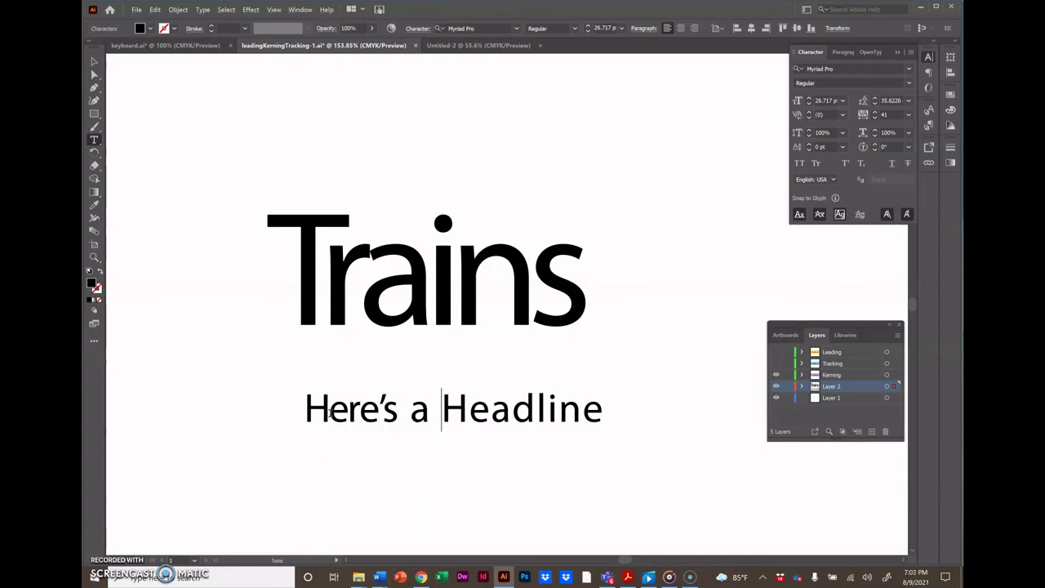
key("alt+Left")
key("alt+Left")
key("Right")
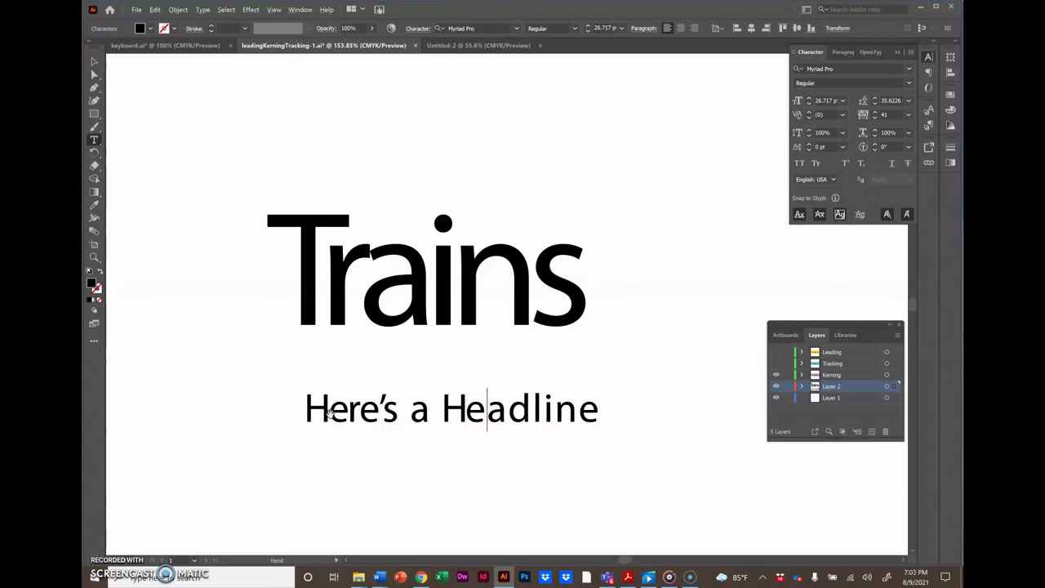
key("alt+Left")
key("Right")
key("alt+Left")
key("alt+Left")
key("Right")
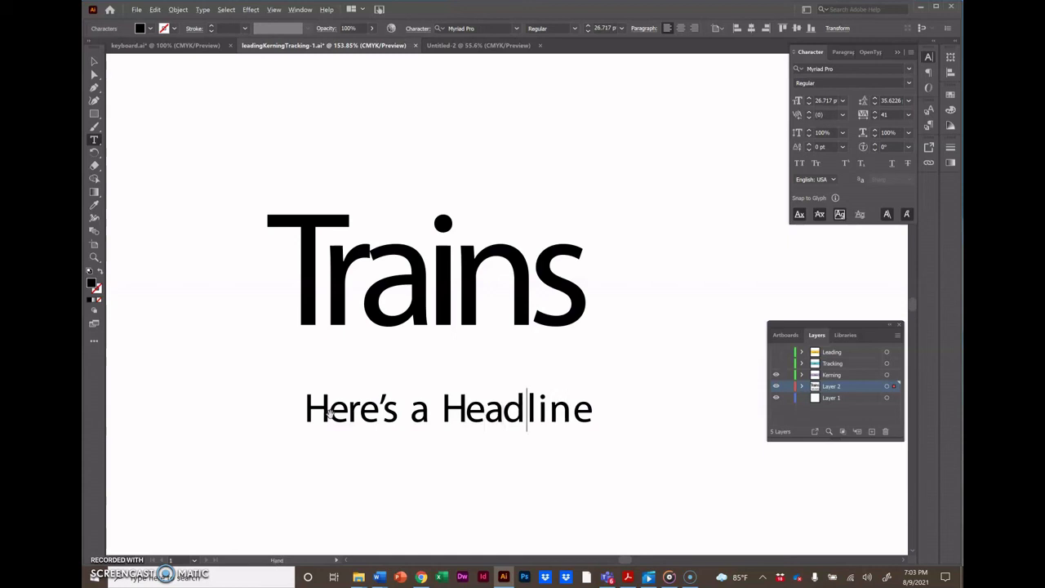
Tighten the kerning from the d to the final e of "Headline", bringing n–e to -60, and deselect the text.
key("alt+Left")
key("alt+Left")
key("Right")
key("alt+Left")
key("alt+Left")
key("Right")
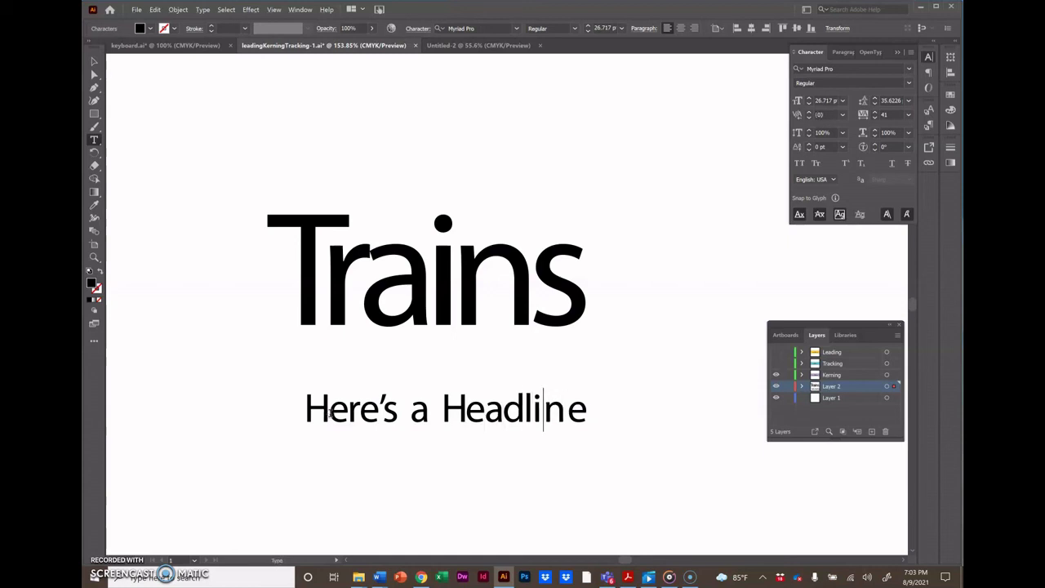
key("alt+Left")
key("Right")
key("alt+Left")
key("alt+Left")
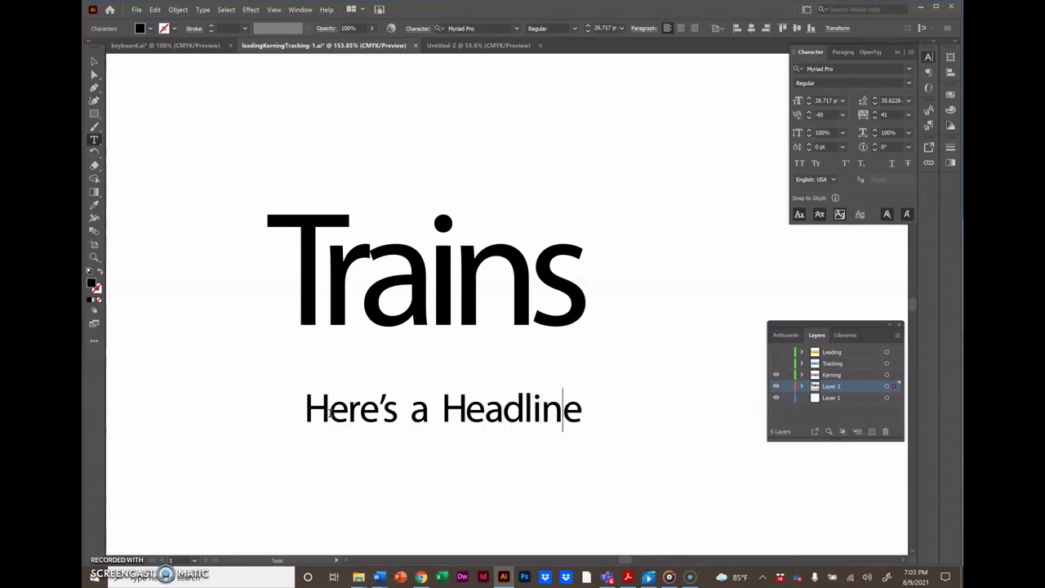
left_click(357, 505, "ctrl")
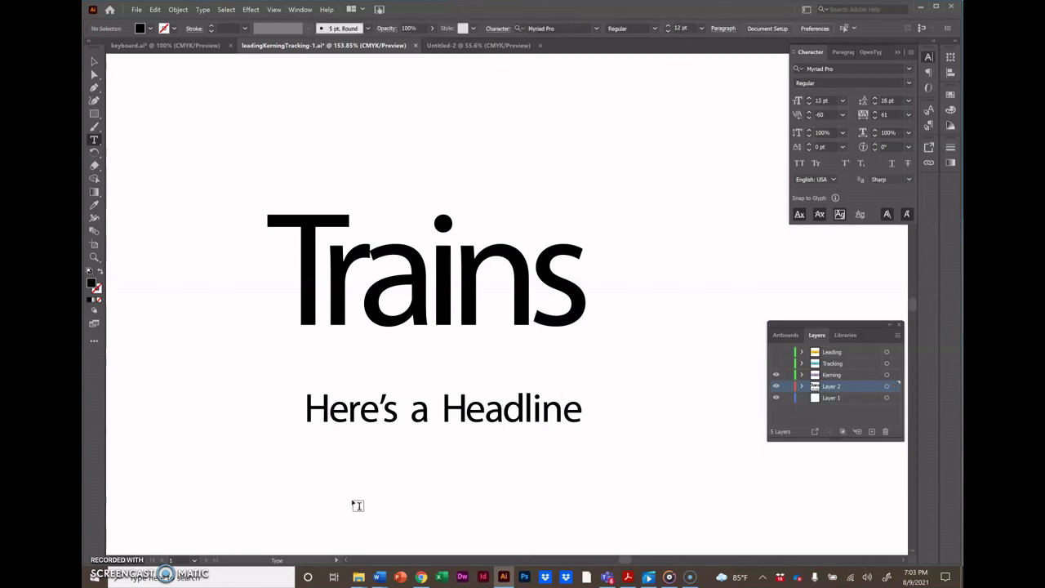